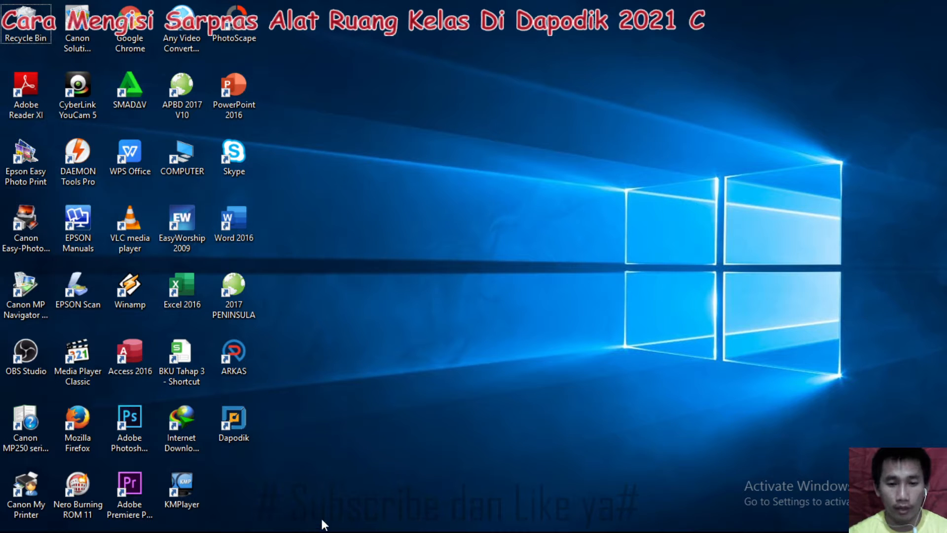
# - Switch to Dapodik in the browser, open the Ruang Kelas list, and expand the Bangunan SMKN 4 BITUNG group
pyautogui.click(277, 522)
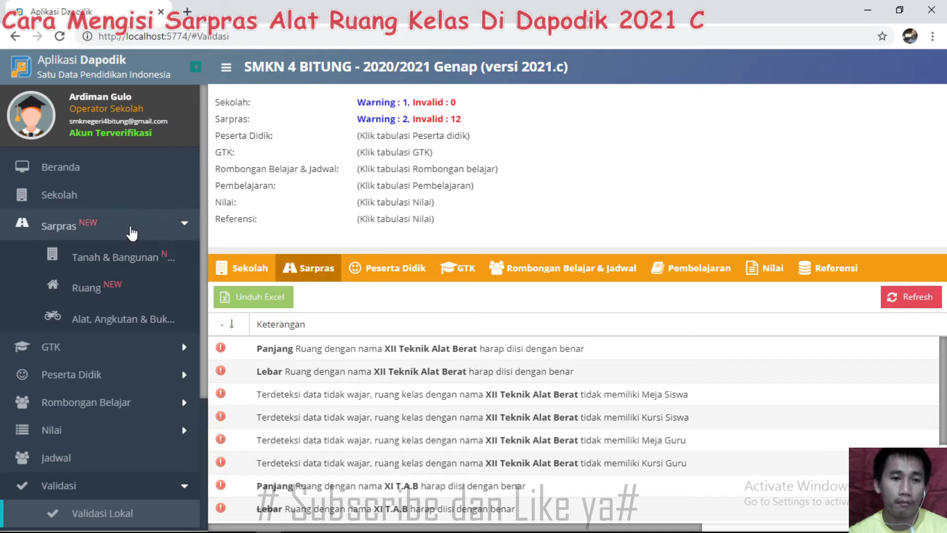
pyautogui.click(88, 230)
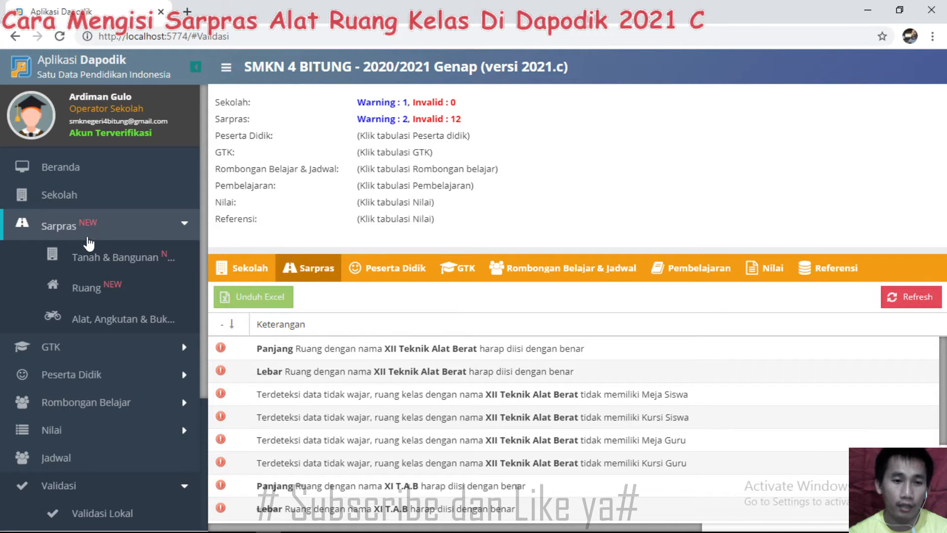
pyautogui.click(93, 288)
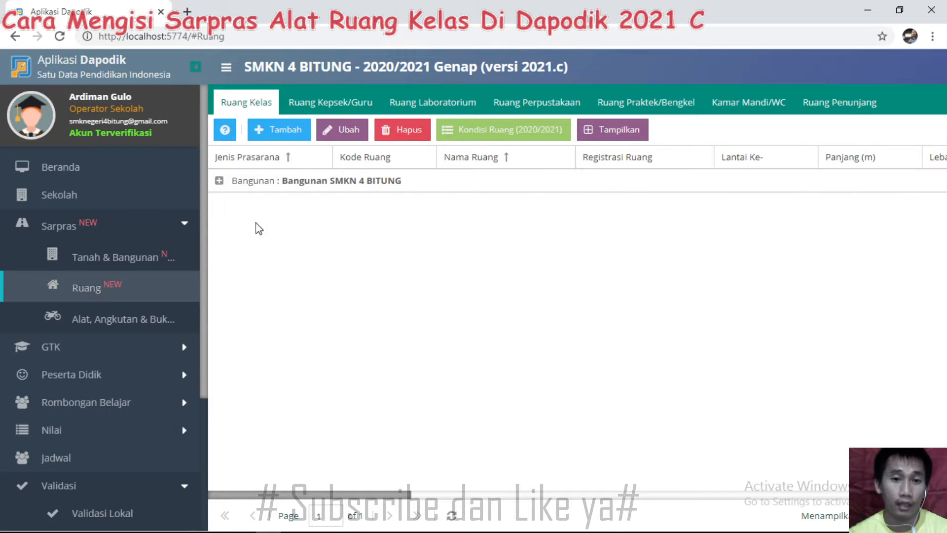
pyautogui.click(227, 183)
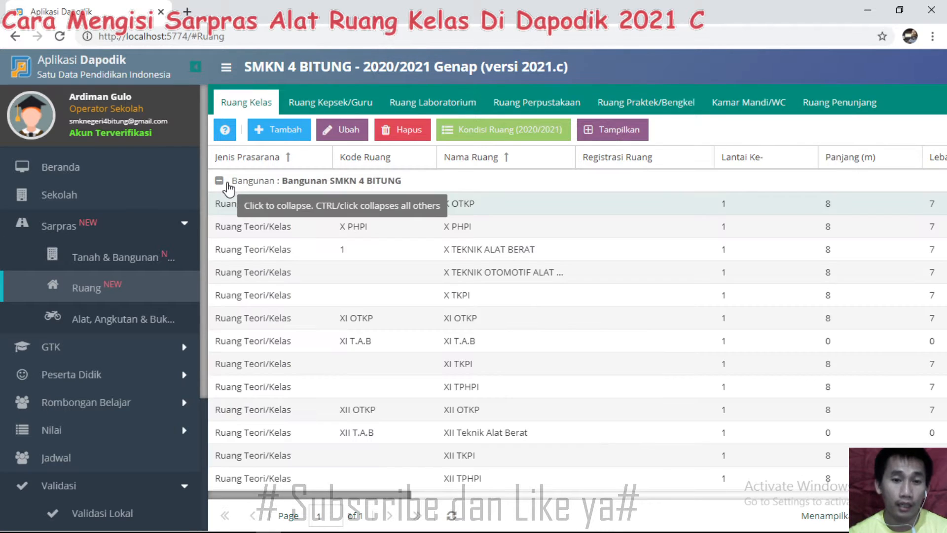
# - Start a new room entry of type Ruang Teori/Kelas in the building Bangunan SMKN 4 BITUNG
pyautogui.click(280, 138)
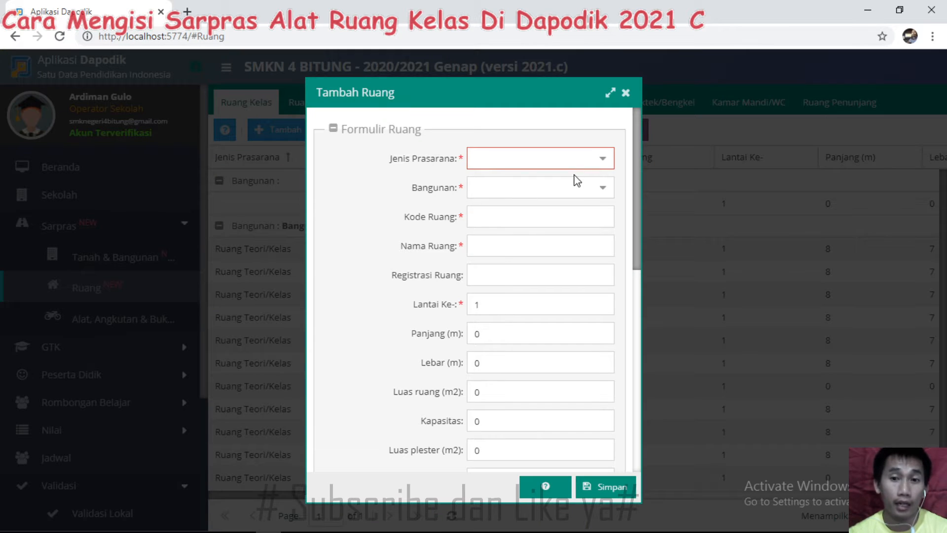
pyautogui.click(601, 159)
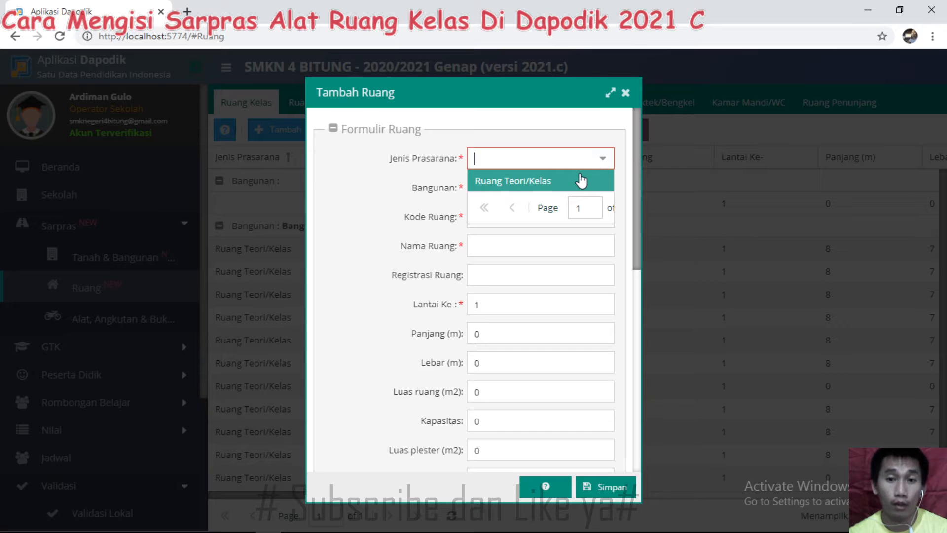
pyautogui.click(581, 180)
pyautogui.click(603, 190)
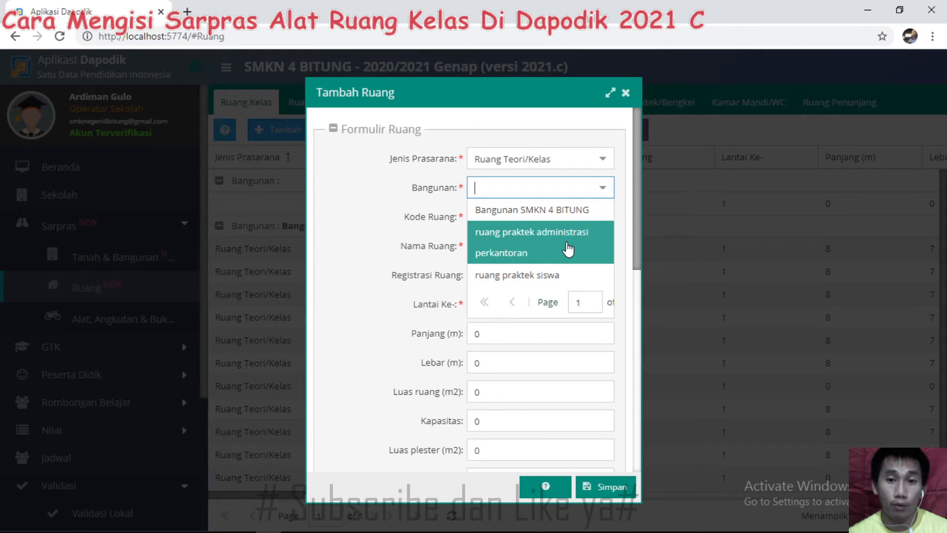
pyautogui.click(559, 212)
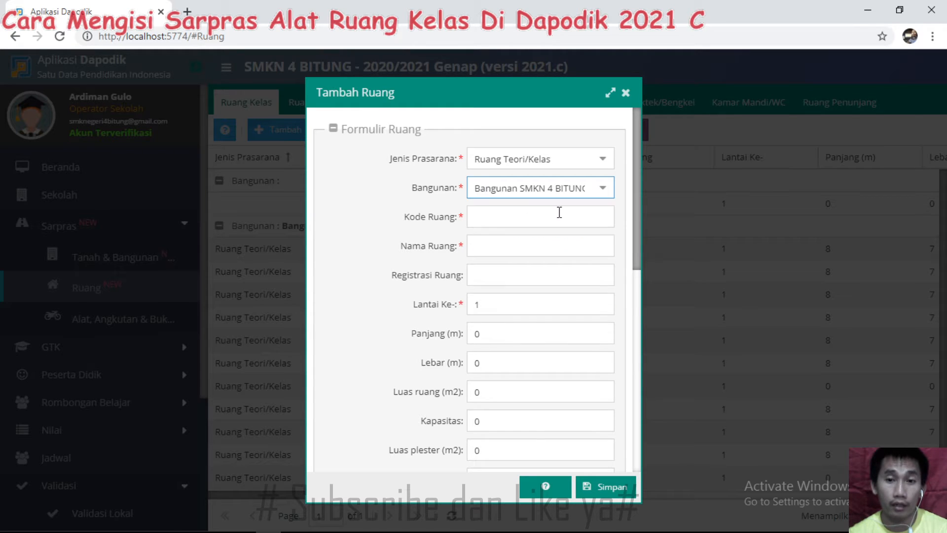
# - Enter XII T.A.B as both the room code and room name, and discard the new room entry
pyautogui.click(520, 217)
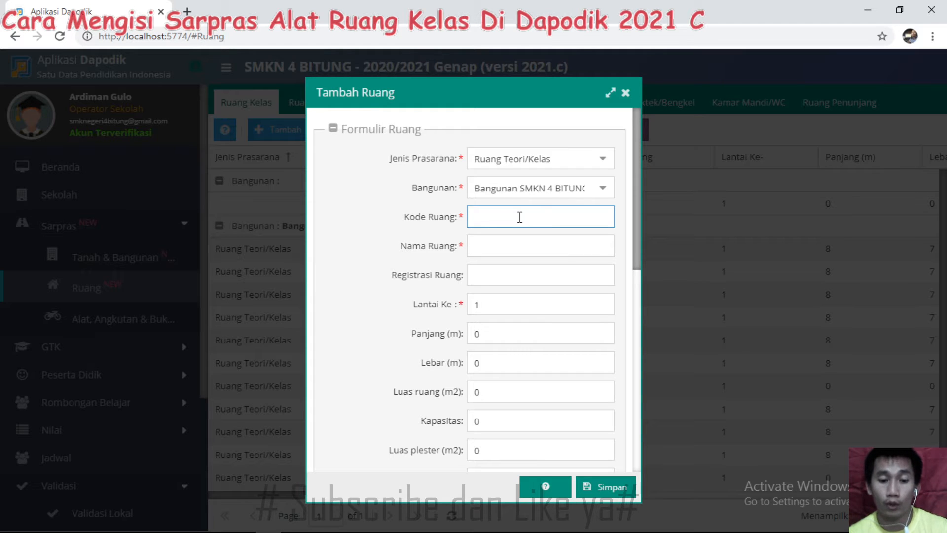
pyautogui.write('XII')
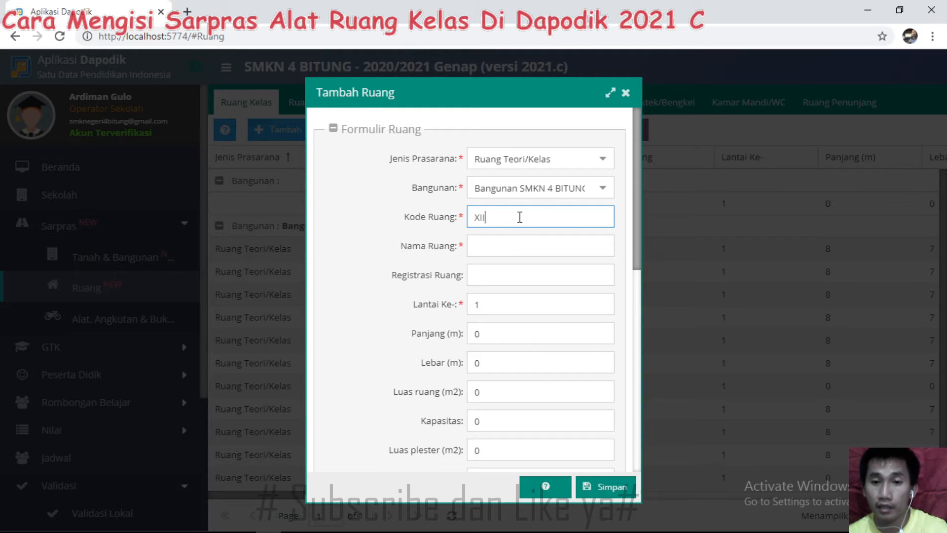
pyautogui.write(' T')
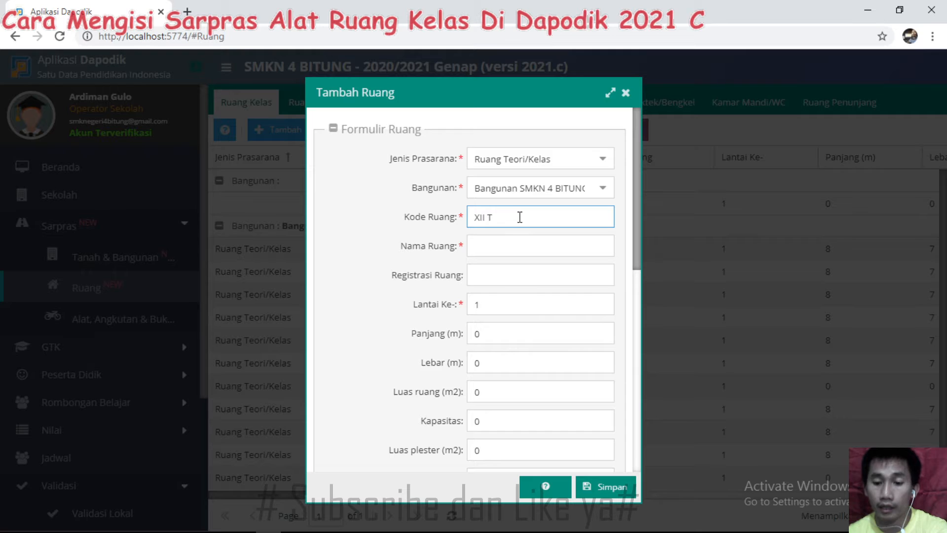
pyautogui.write('.')
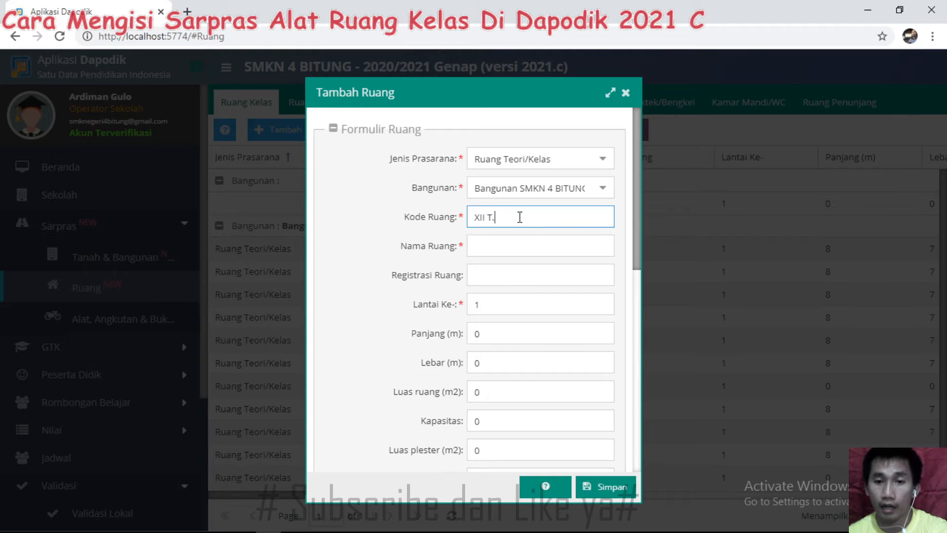
pyautogui.write('A.B')
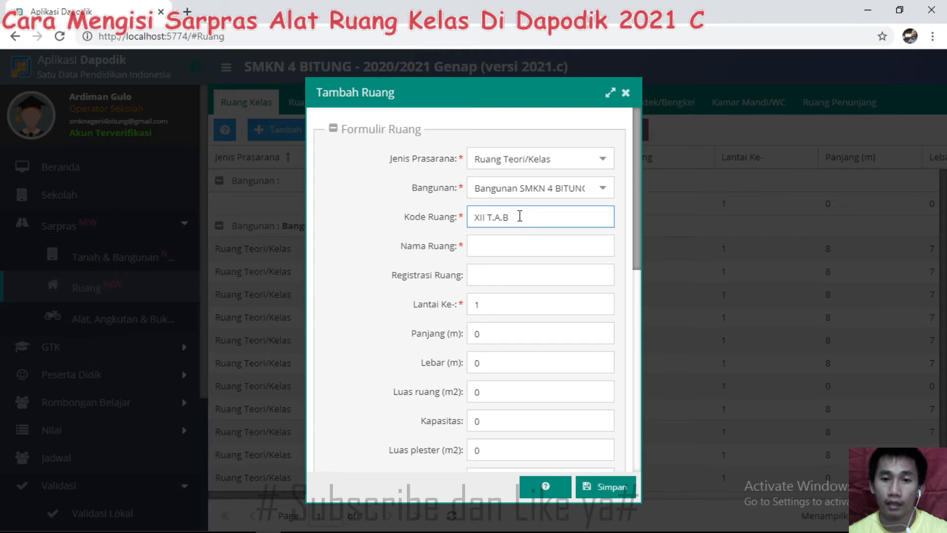
pyautogui.moveTo(519, 215); pyautogui.dragTo(454, 217)
pyautogui.hotkey('ctrl', 'c')
pyautogui.click(498, 245)
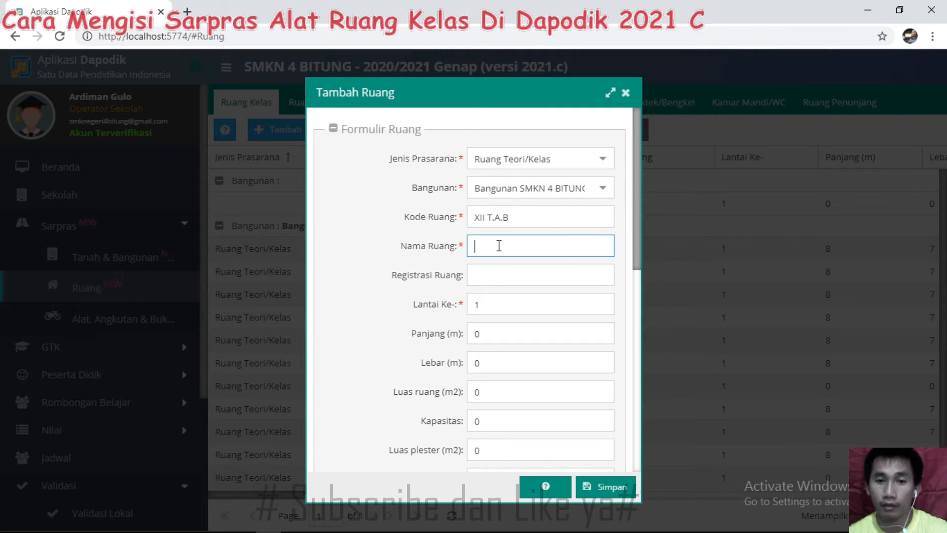
pyautogui.hotkey('ctrl', 'v')
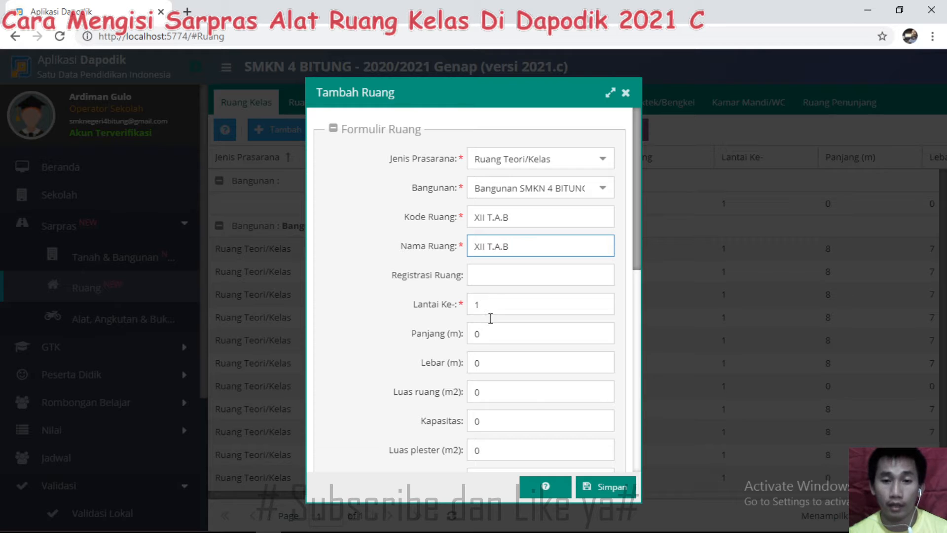
pyautogui.click(625, 93)
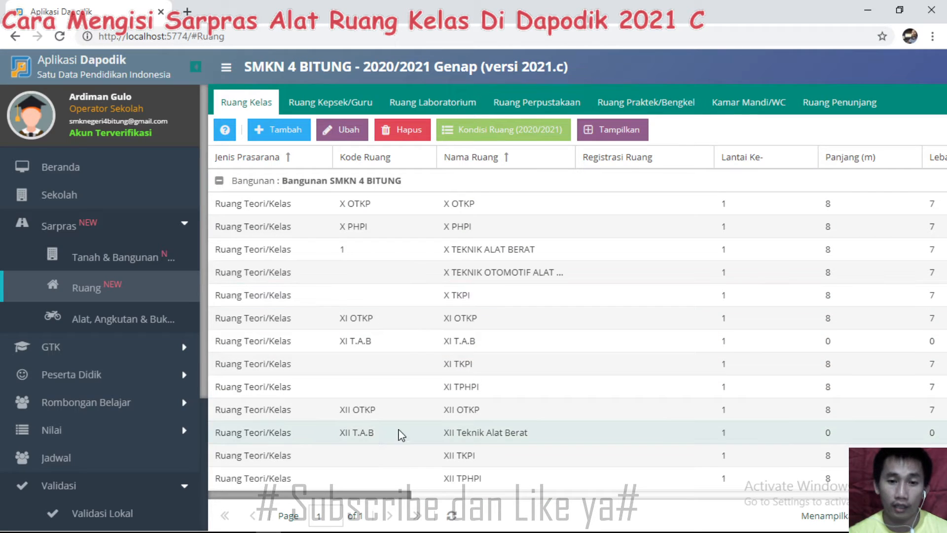
# - Edit the XII Teknik Alat Berat classroom, setting its length (Panjang) to 8 m and width (Lebar) to 7 m
pyautogui.click(360, 435)
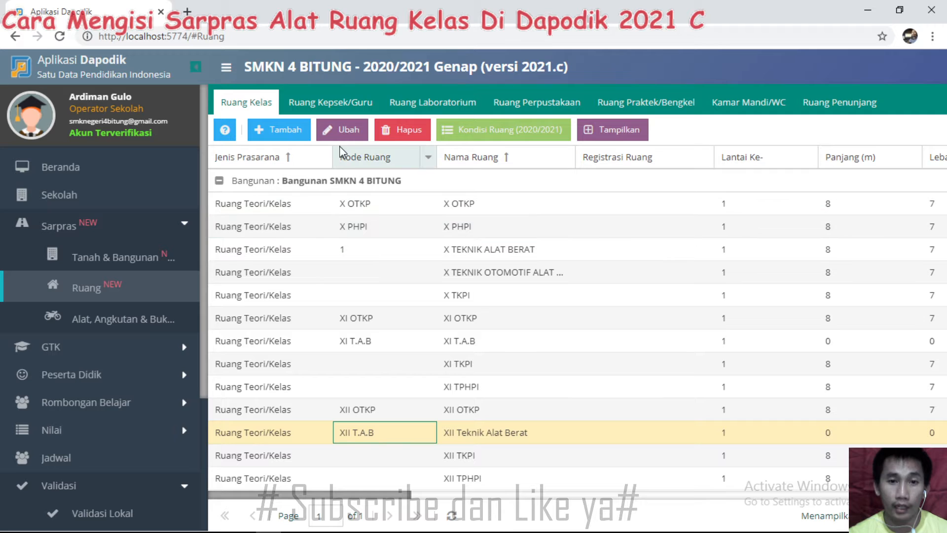
pyautogui.click(341, 130)
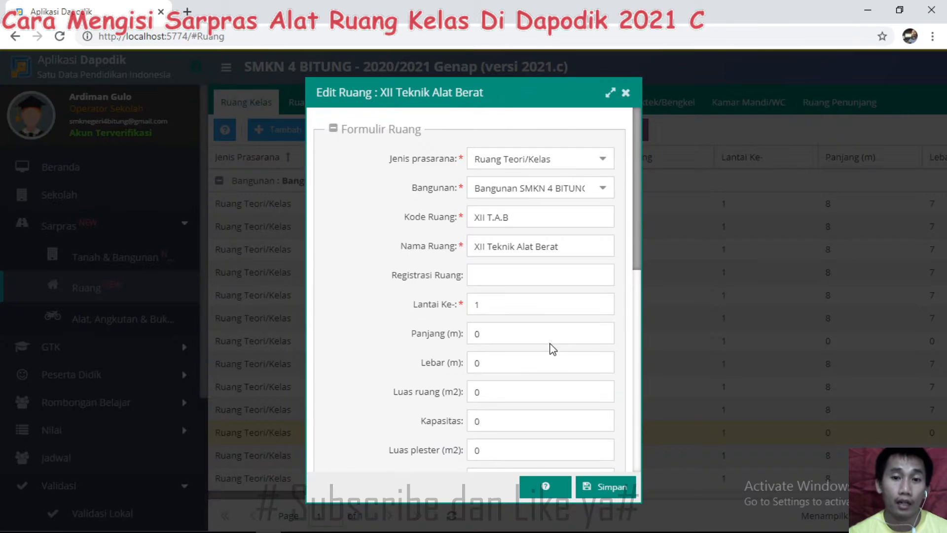
pyautogui.click(625, 93)
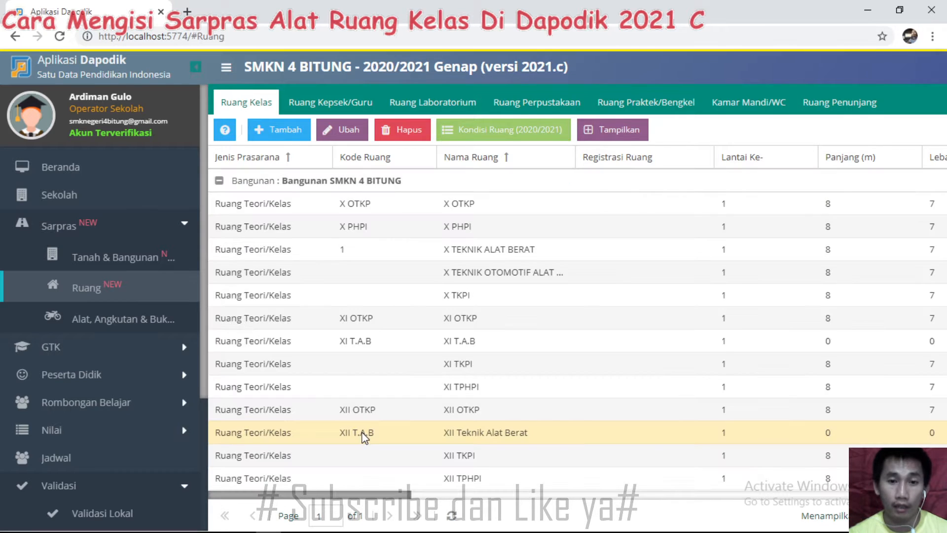
pyautogui.click(351, 131)
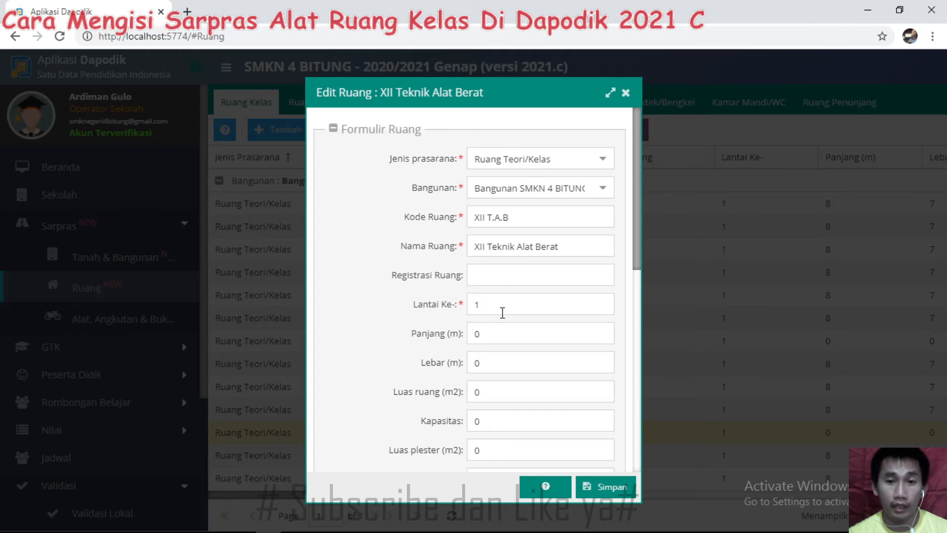
pyautogui.scroll(-2, 496, 332)
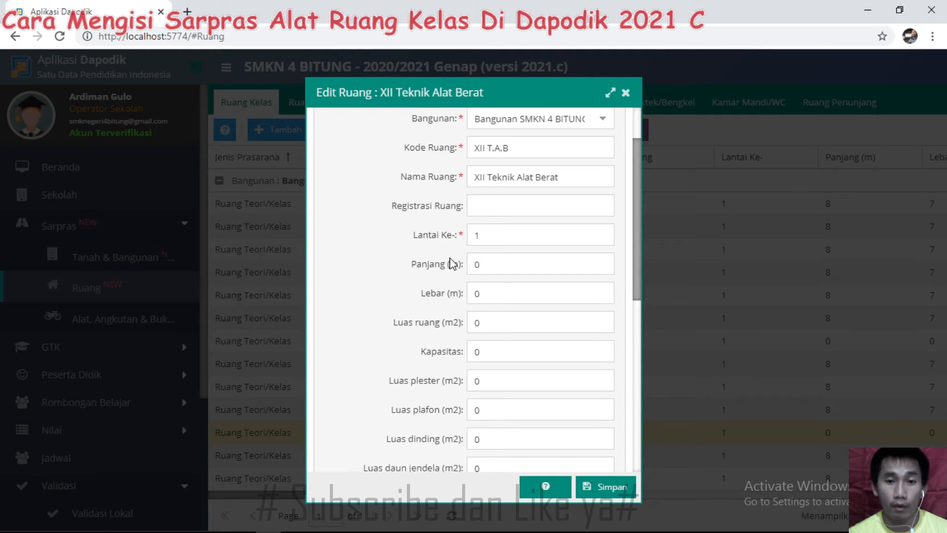
pyautogui.click(487, 264)
pyautogui.moveTo(486, 265); pyautogui.dragTo(467, 271)
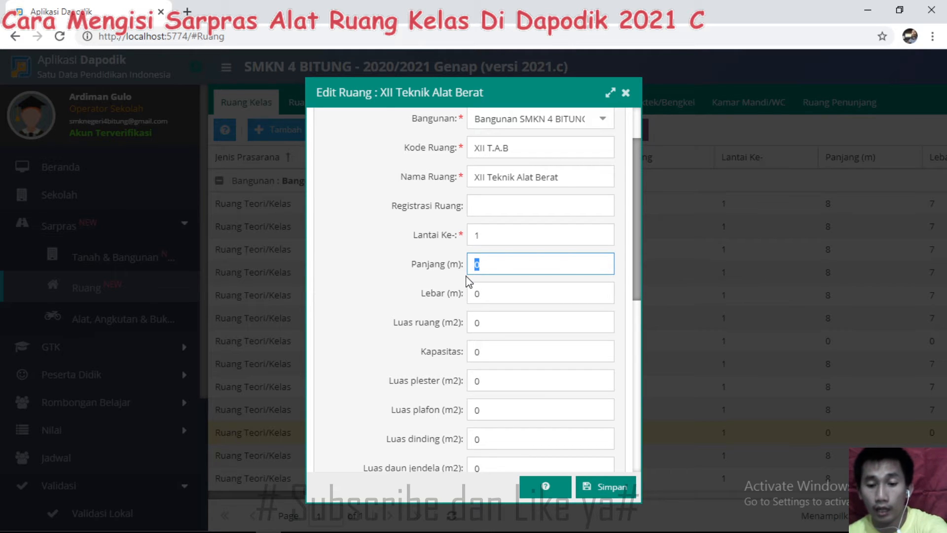
pyautogui.write('8')
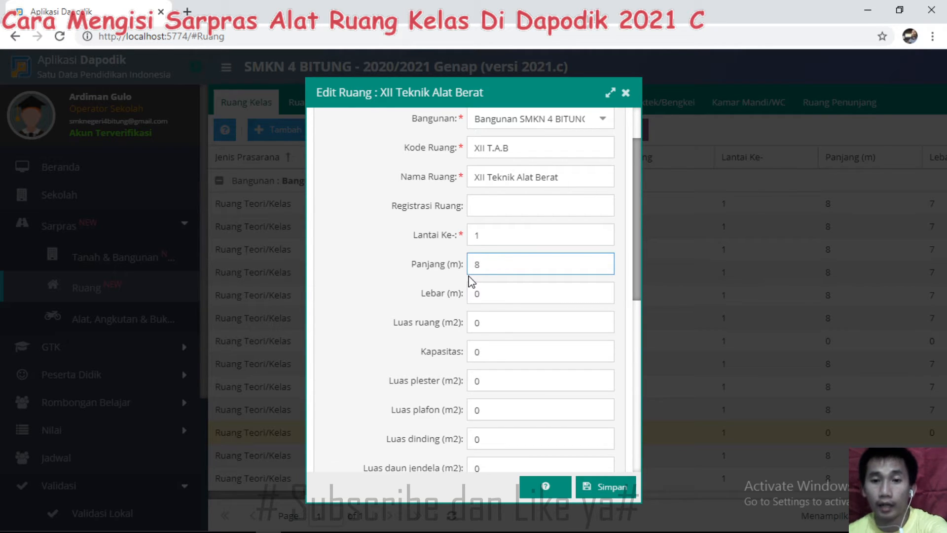
pyautogui.moveTo(488, 293); pyautogui.dragTo(453, 300)
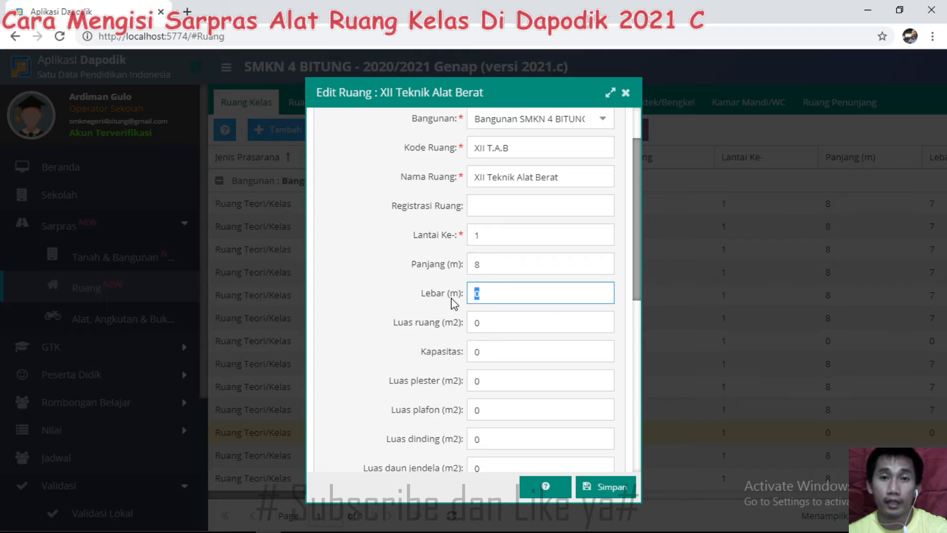
pyautogui.write('7')
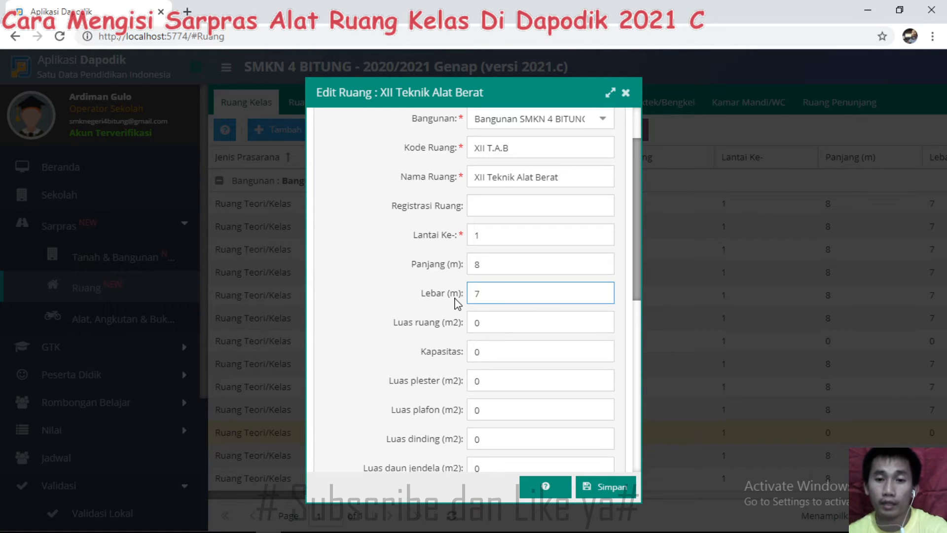
# - Set the classroom's area (Luas ruang) to 56 m2 and capacity (Kapasitas) to 16, and save the room
pyautogui.moveTo(477, 323); pyautogui.dragTo(463, 331)
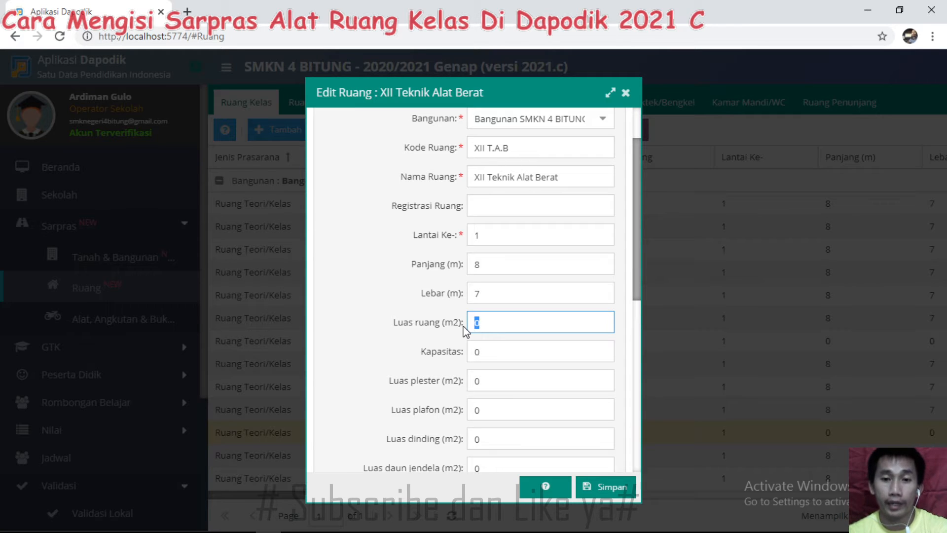
pyautogui.write('56')
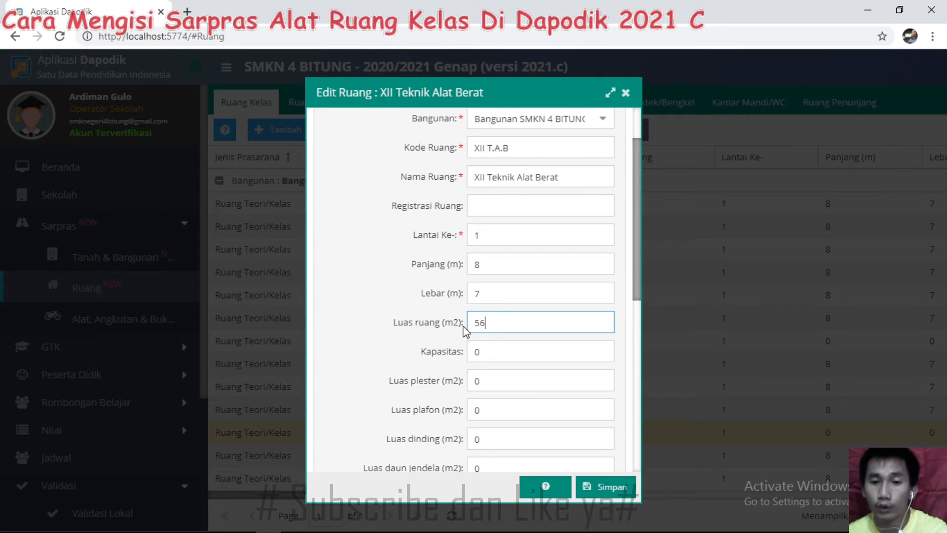
pyautogui.moveTo(488, 353); pyautogui.dragTo(468, 360)
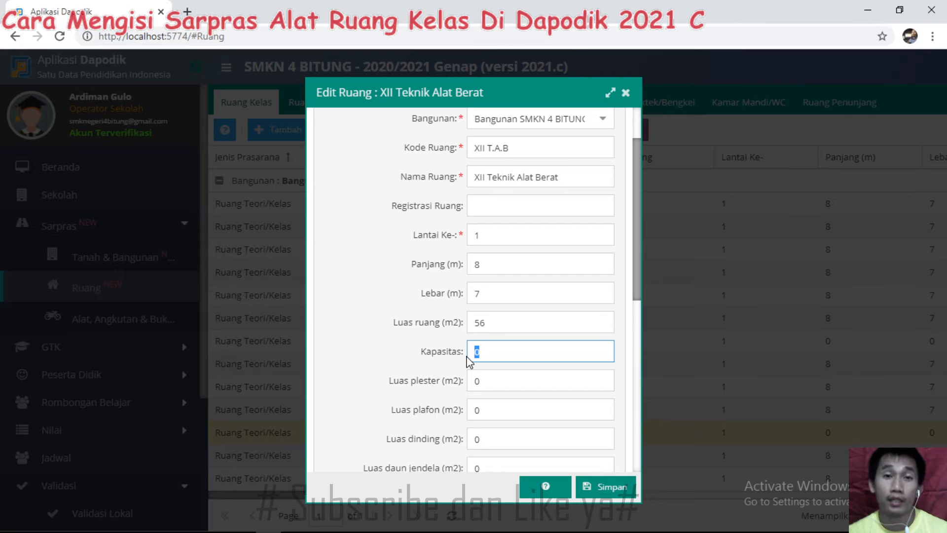
pyautogui.write('16')
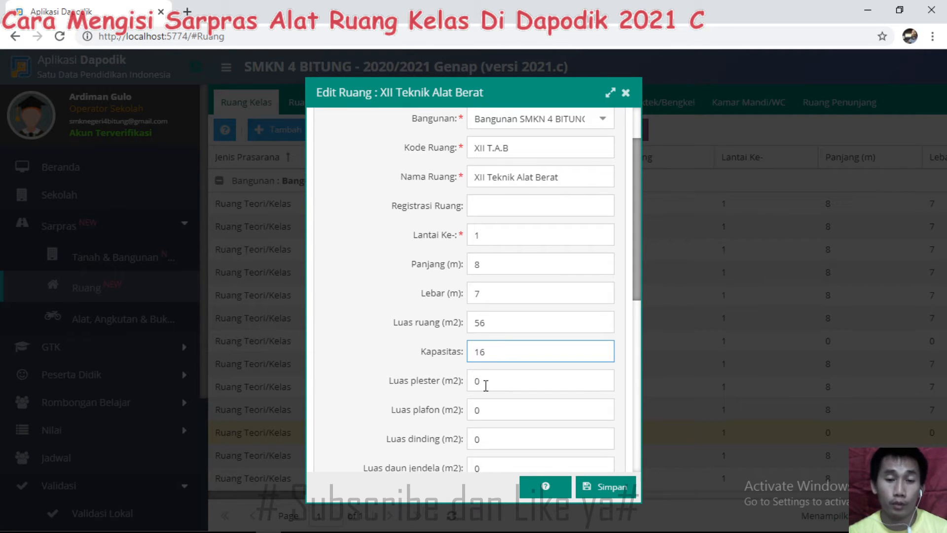
pyautogui.scroll(-2, 480, 395)
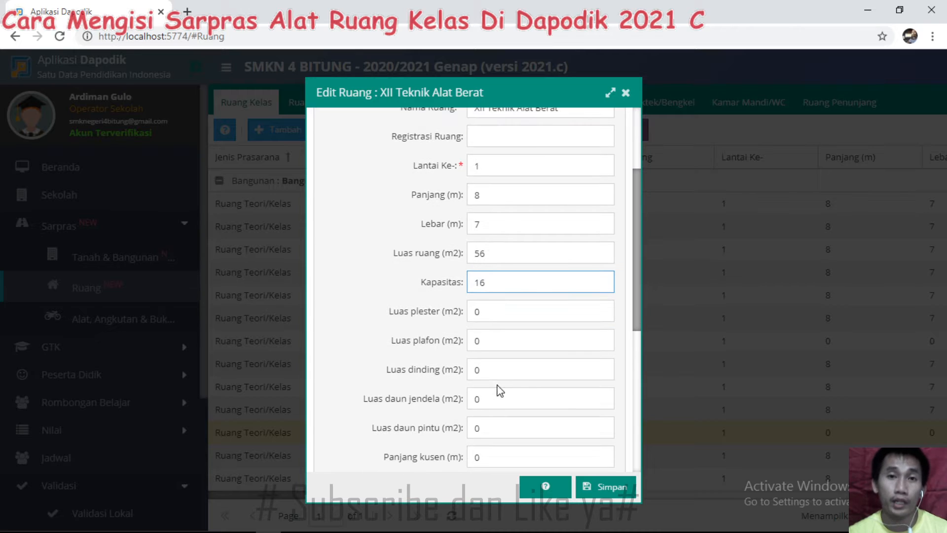
pyautogui.scroll(-4, 514, 375)
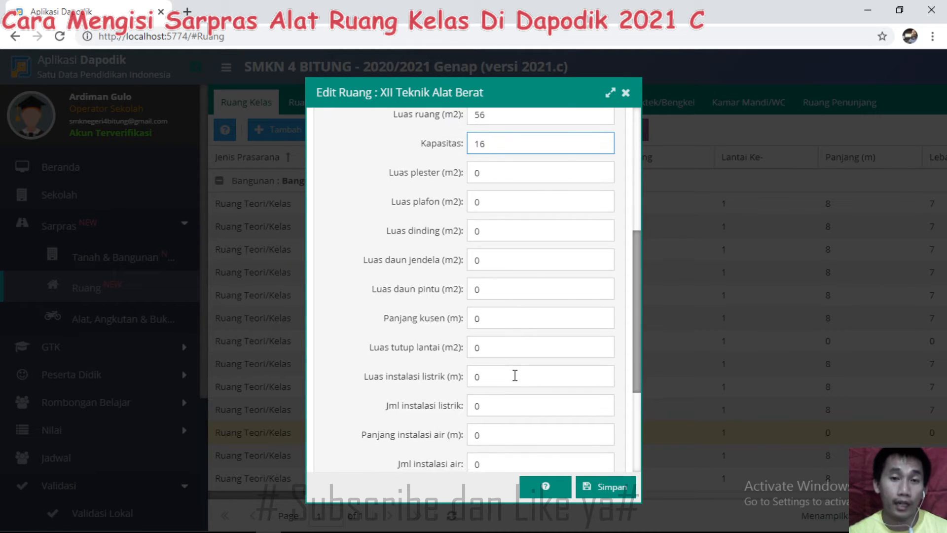
pyautogui.click(609, 488)
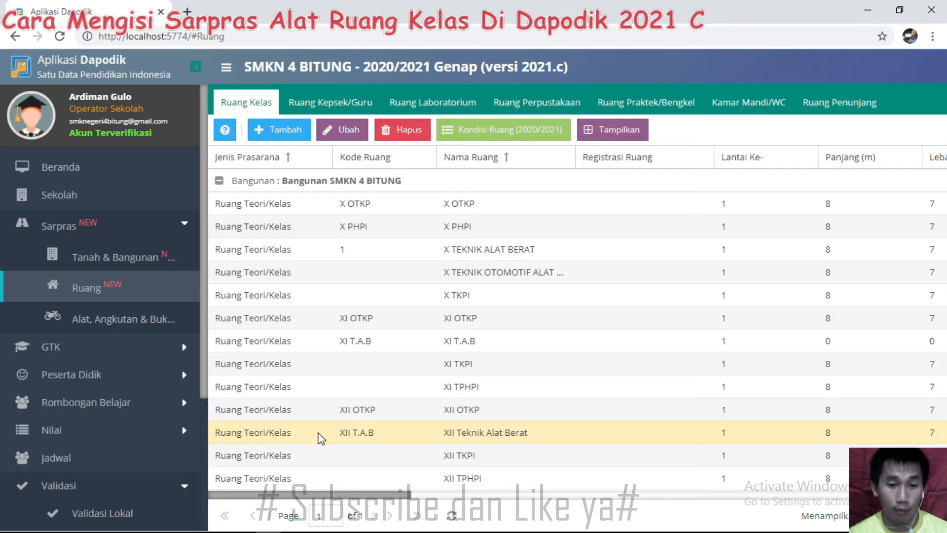
# - Open the Alat equipment list in Sarpras and filter it to the room XII Teknik Alat Berat
pyautogui.click(106, 322)
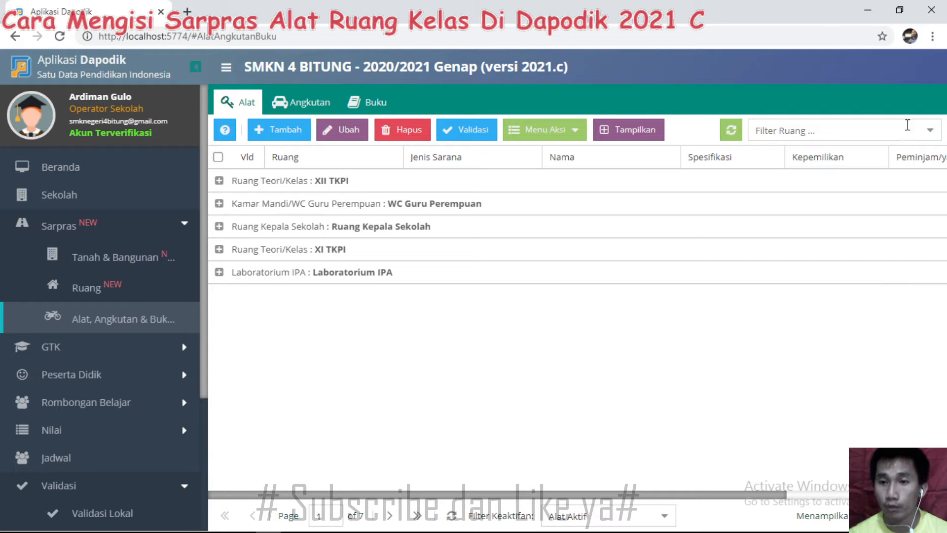
pyautogui.click(927, 131)
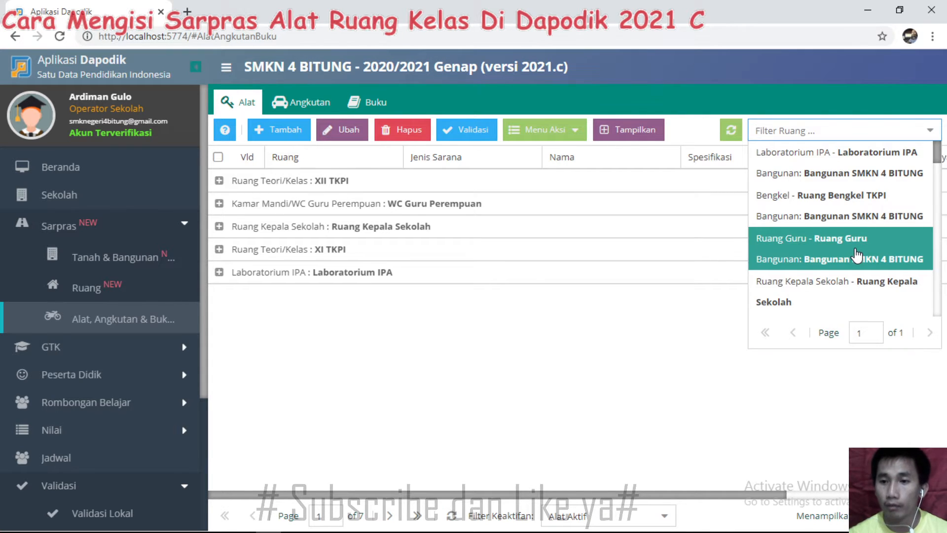
pyautogui.scroll(-5, 857, 252)
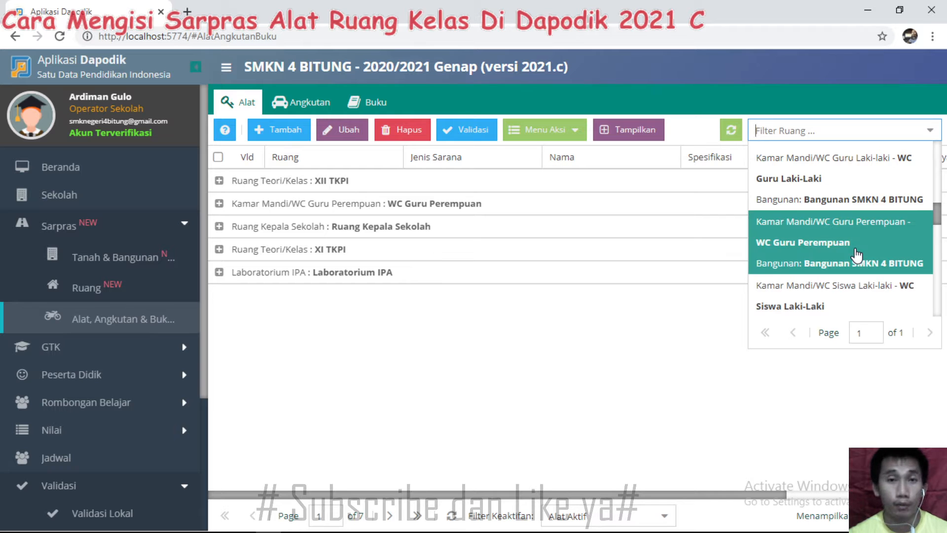
pyautogui.scroll(-3, 856, 254)
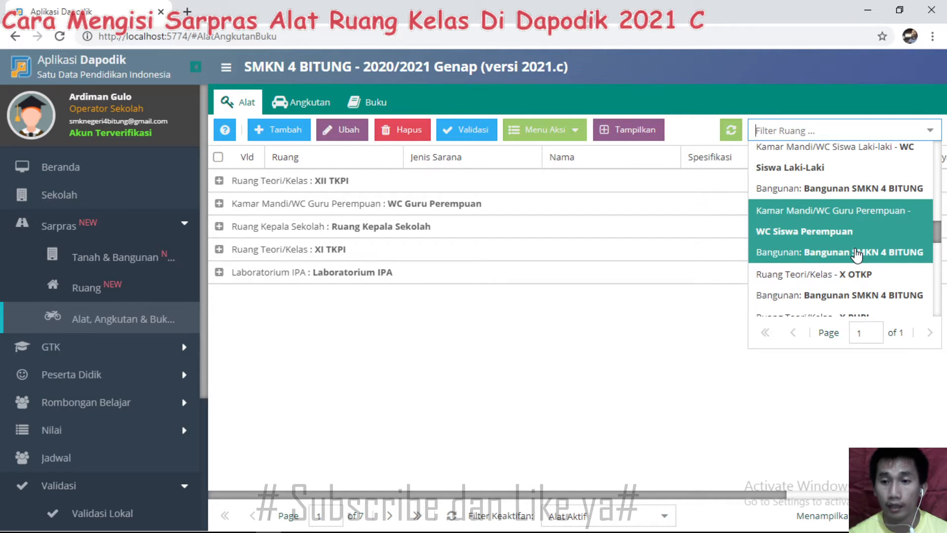
pyautogui.scroll(-5, 857, 254)
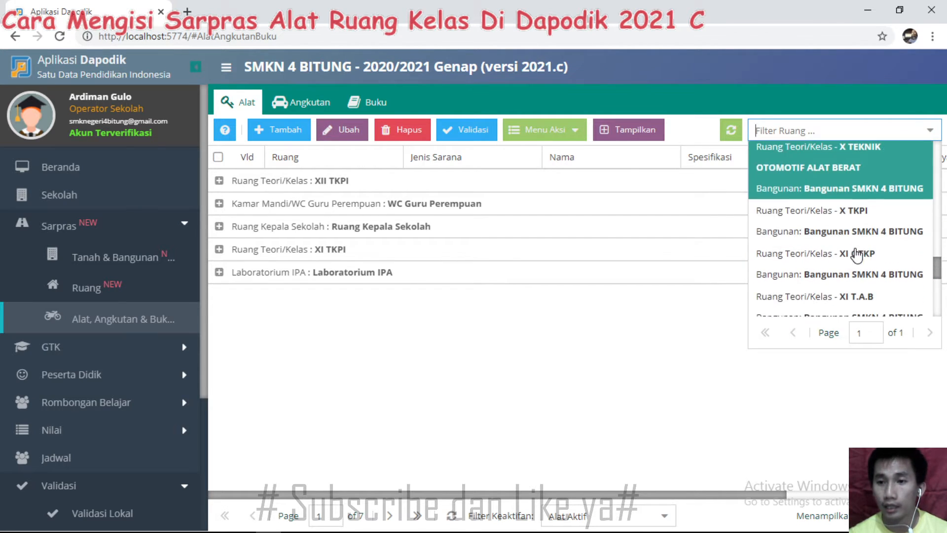
pyautogui.scroll(-6, 857, 254)
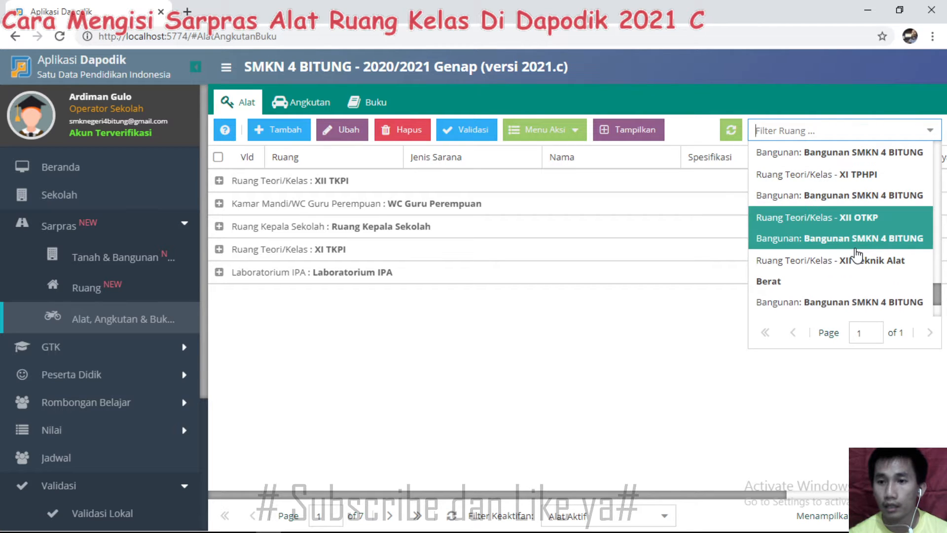
pyautogui.scroll(-3, 857, 254)
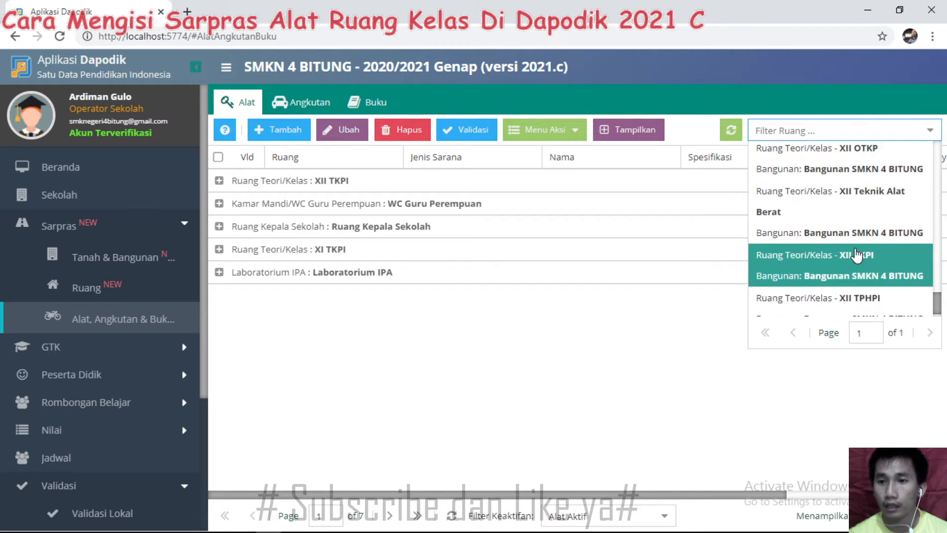
pyautogui.click(853, 194)
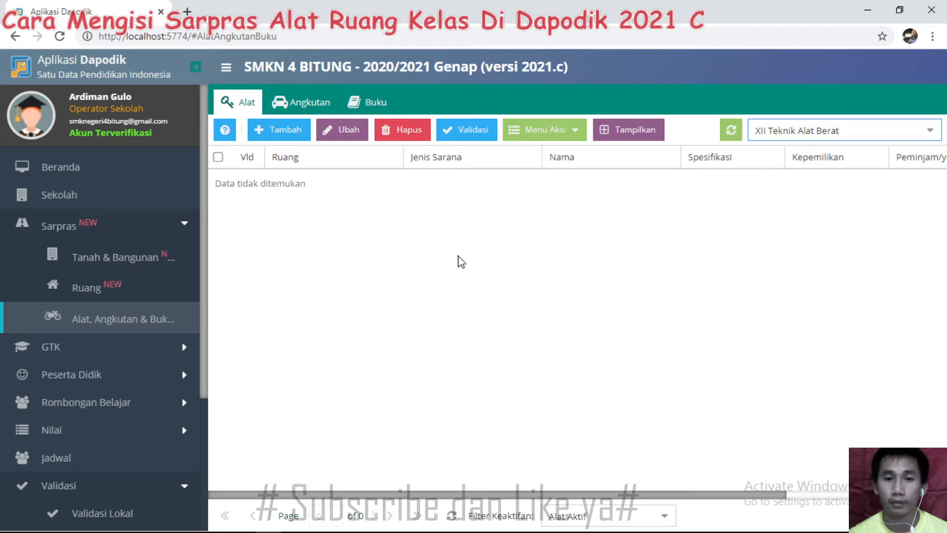
pyautogui.click(387, 254)
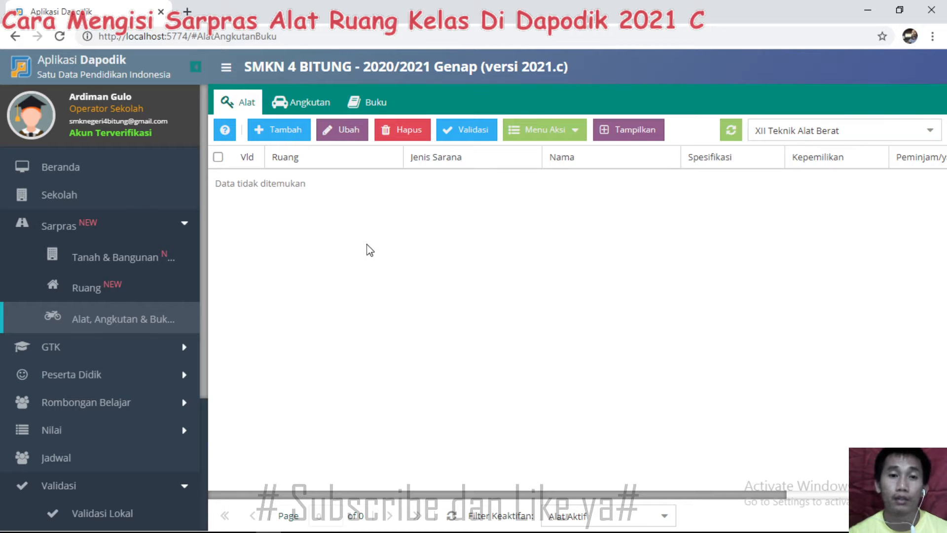
# - Start a new equipment entry with AC Window as the Jenis sarana and XII Teknik Alat Berat as the room
pyautogui.click(279, 134)
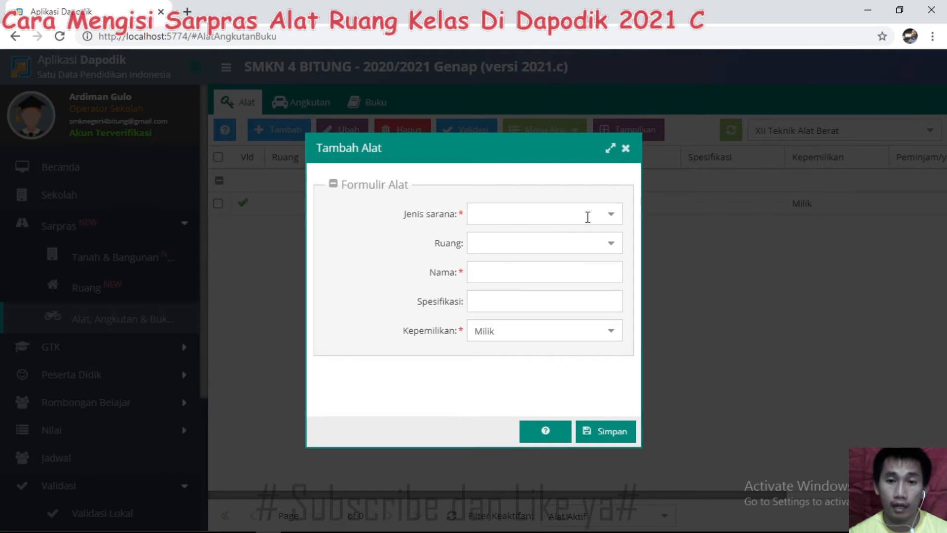
pyautogui.click(606, 215)
pyautogui.scroll(-3, 542, 348)
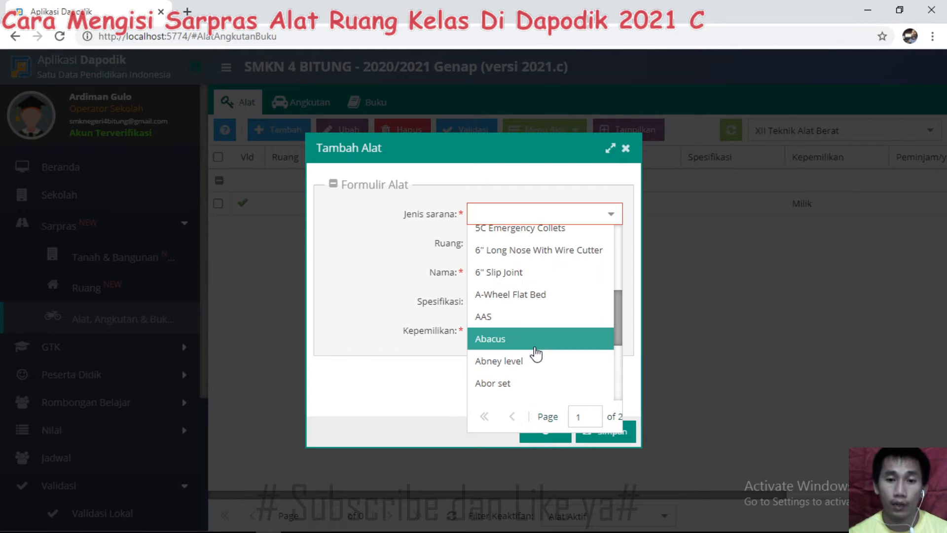
pyautogui.scroll(-4, 540, 356)
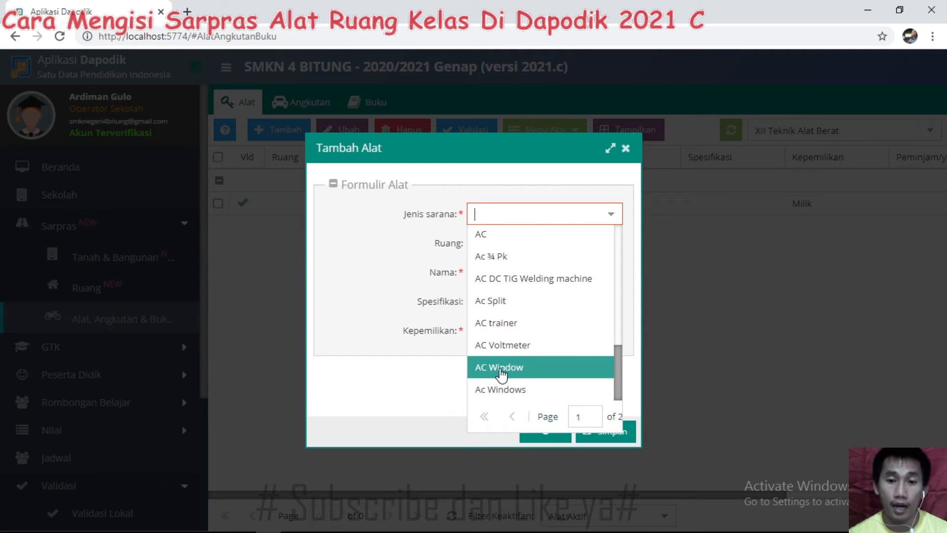
pyautogui.click(501, 370)
pyautogui.click(613, 246)
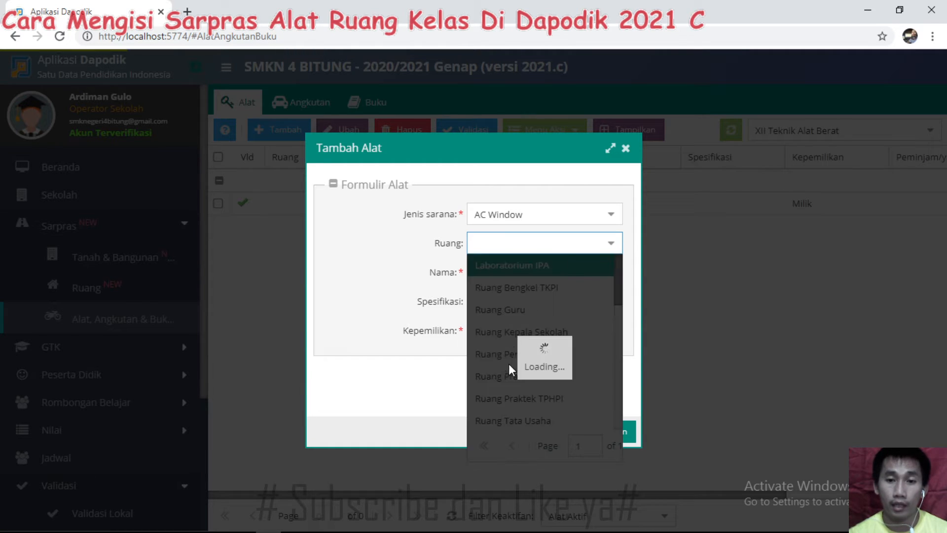
pyautogui.scroll(-8, 510, 371)
pyautogui.scroll(2, 513, 373)
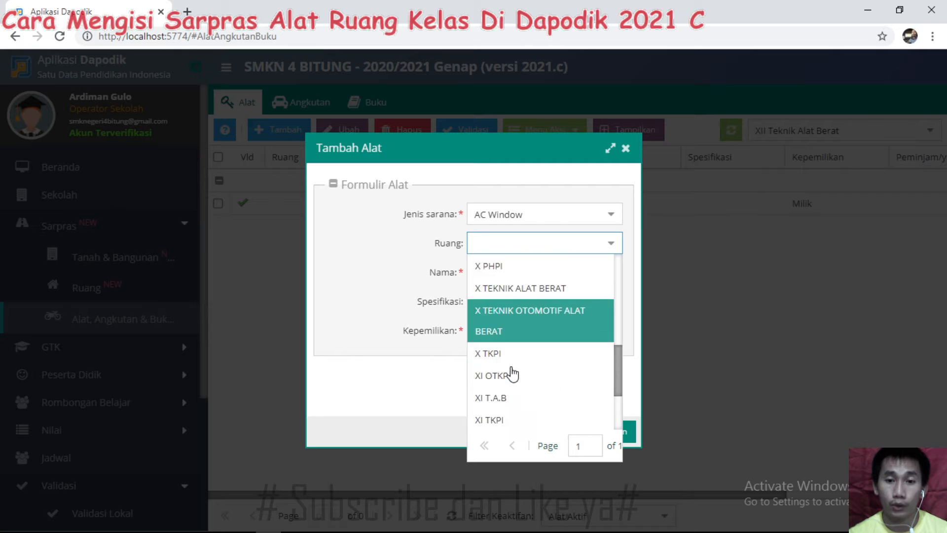
pyautogui.scroll(-3, 513, 374)
pyautogui.click(514, 373)
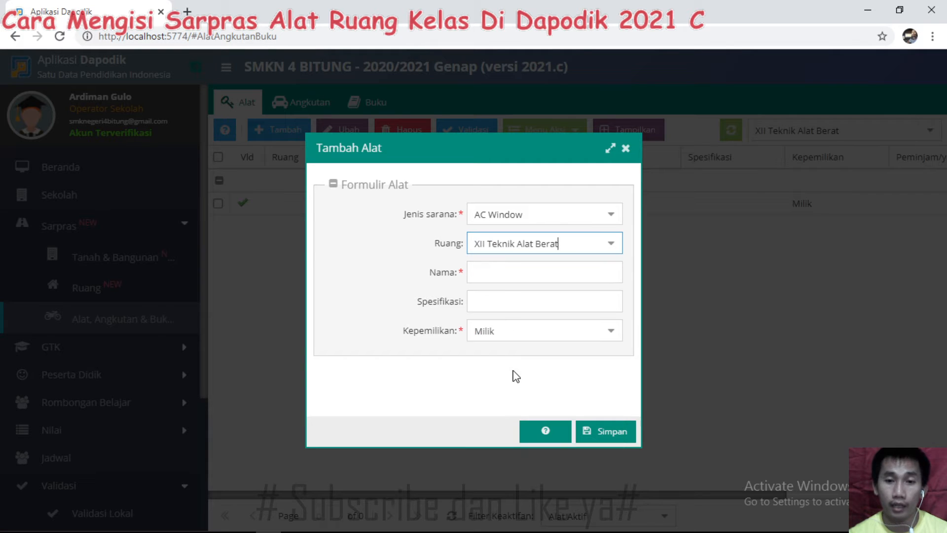
# - Name the equipment XII T.A.B, keep its ownership (Kepemilikan) as Milik, and save the entry
pyautogui.click(504, 274)
pyautogui.write('XII T.A.B')
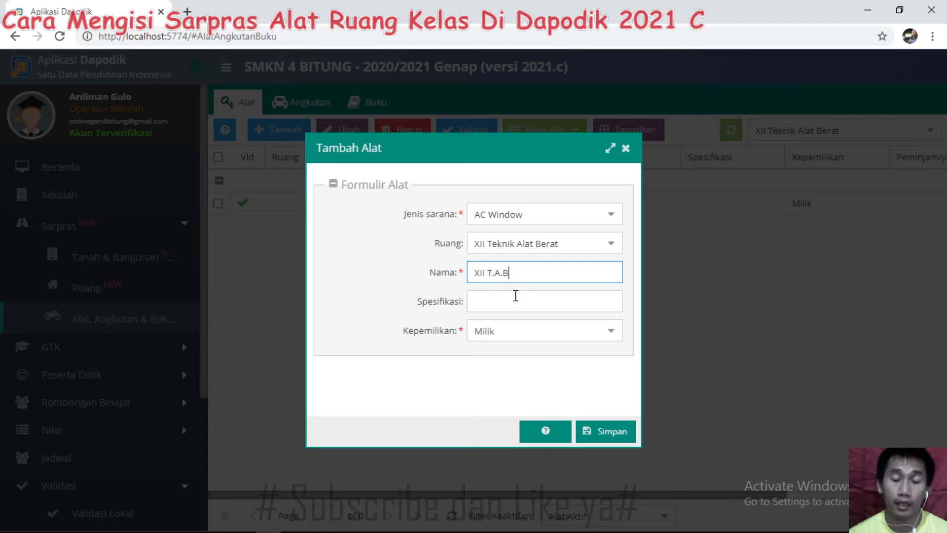
pyautogui.click(602, 334)
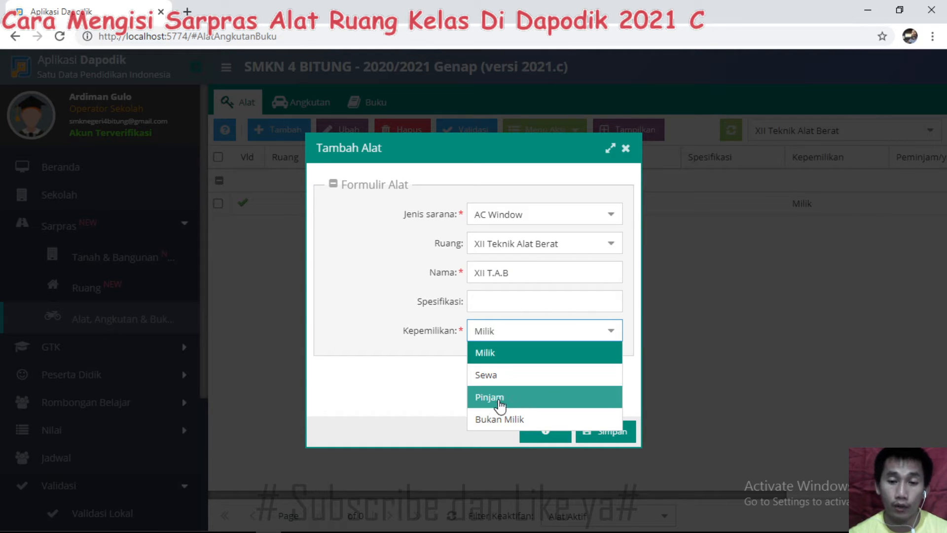
pyautogui.click(439, 347)
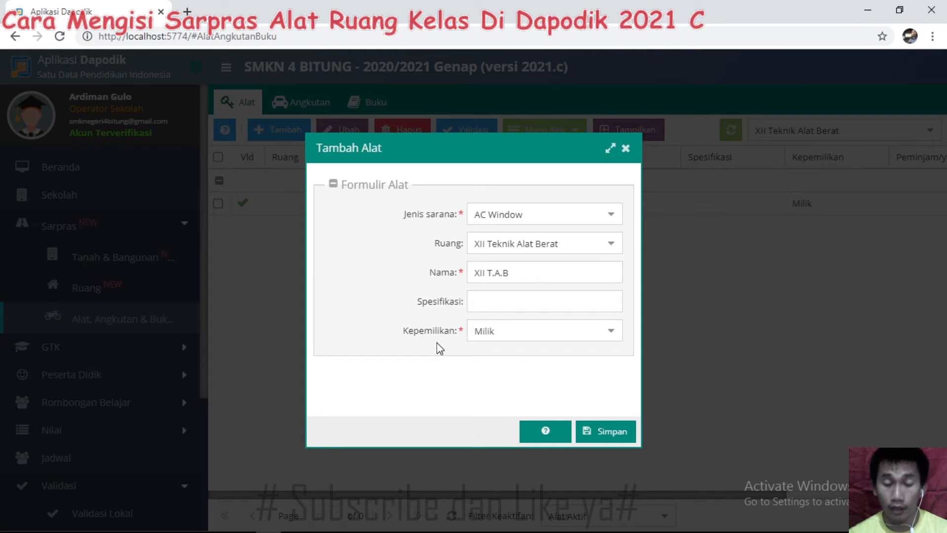
pyautogui.click(594, 421)
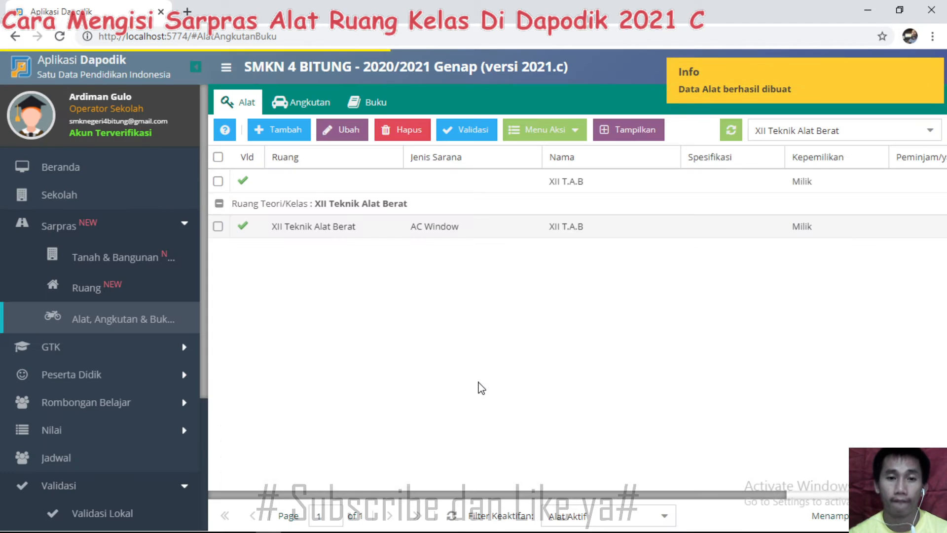
# - Add and save a second AC Window entry for the room XII Teknik Alat Berat, named XII T.A.B with ownership Milik
pyautogui.click(279, 143)
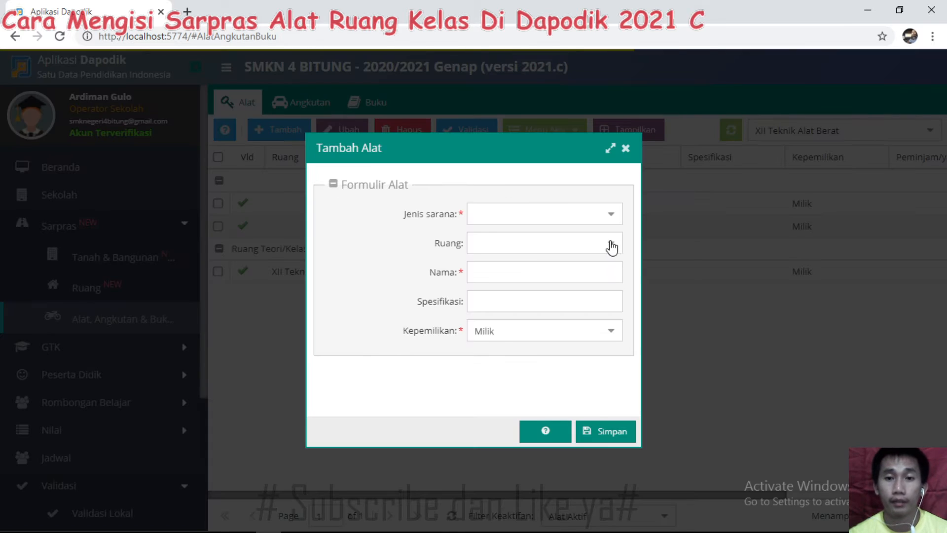
pyautogui.click(609, 223)
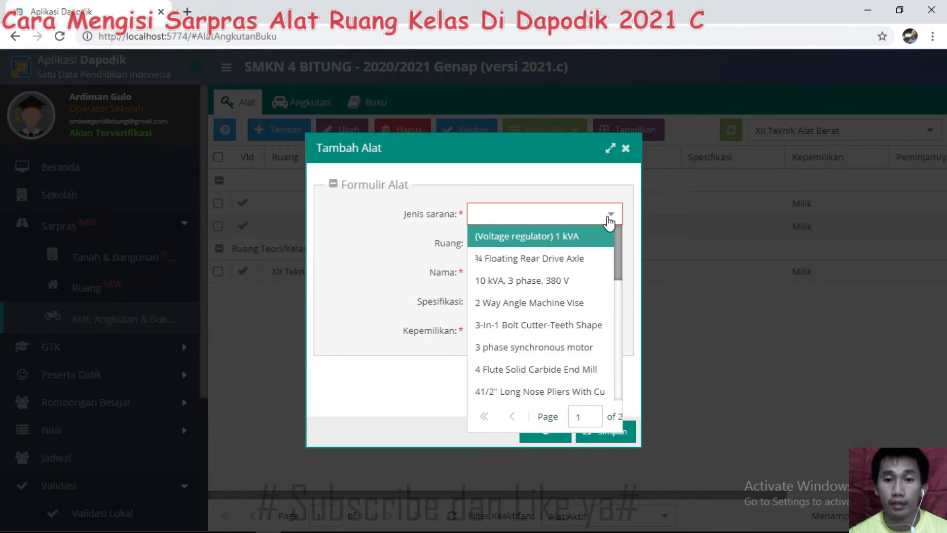
pyautogui.scroll(-5, 522, 352)
pyautogui.scroll(-1, 521, 352)
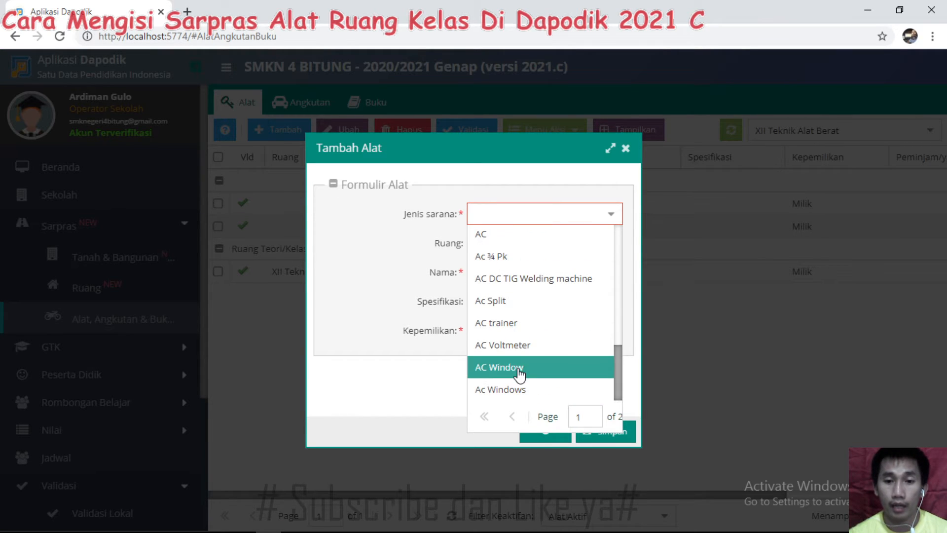
pyautogui.click(493, 369)
pyautogui.click(609, 243)
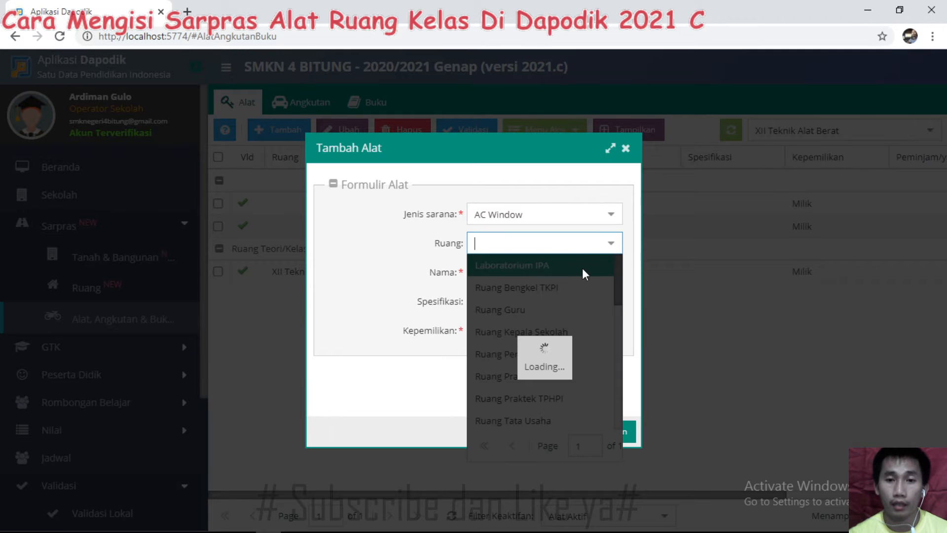
pyautogui.scroll(-1, 523, 366)
pyautogui.scroll(-6, 523, 366)
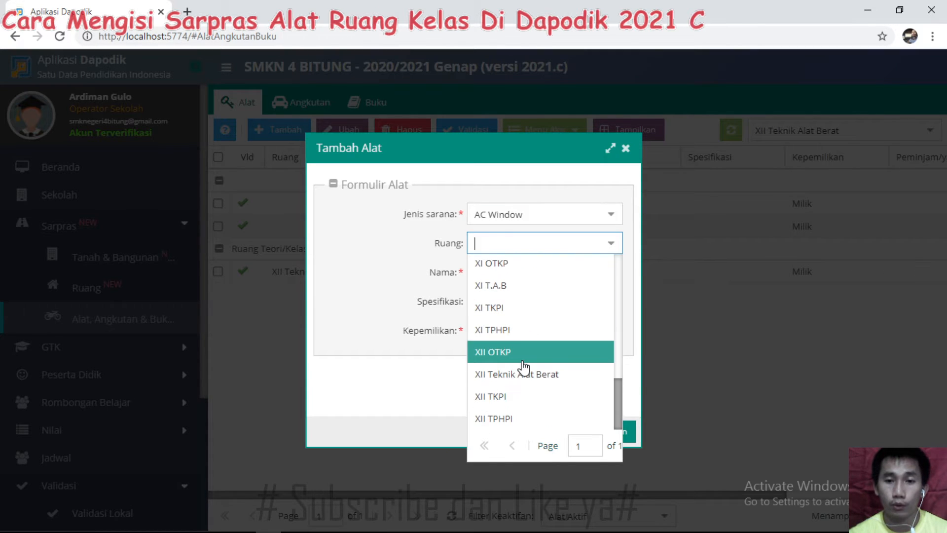
pyautogui.click(524, 373)
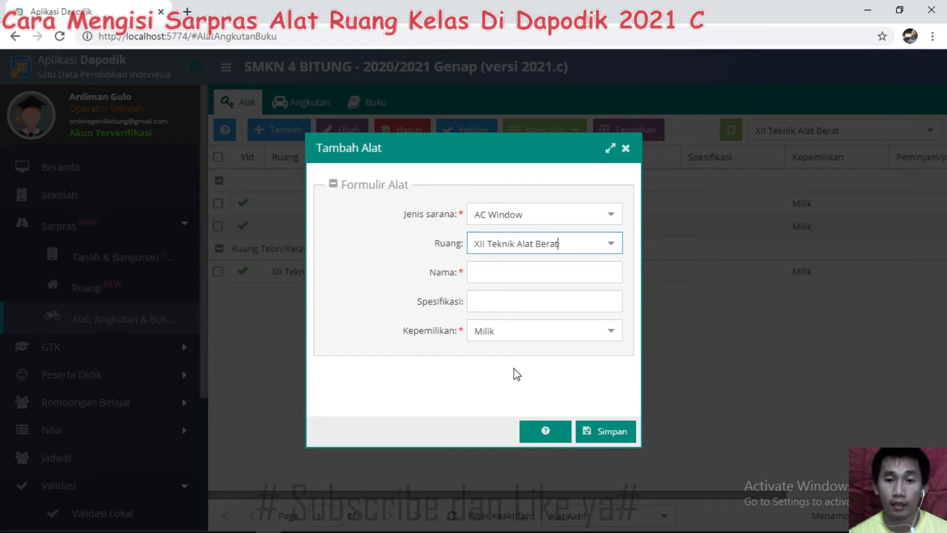
pyautogui.click(539, 274)
pyautogui.write('XII T.A.B')
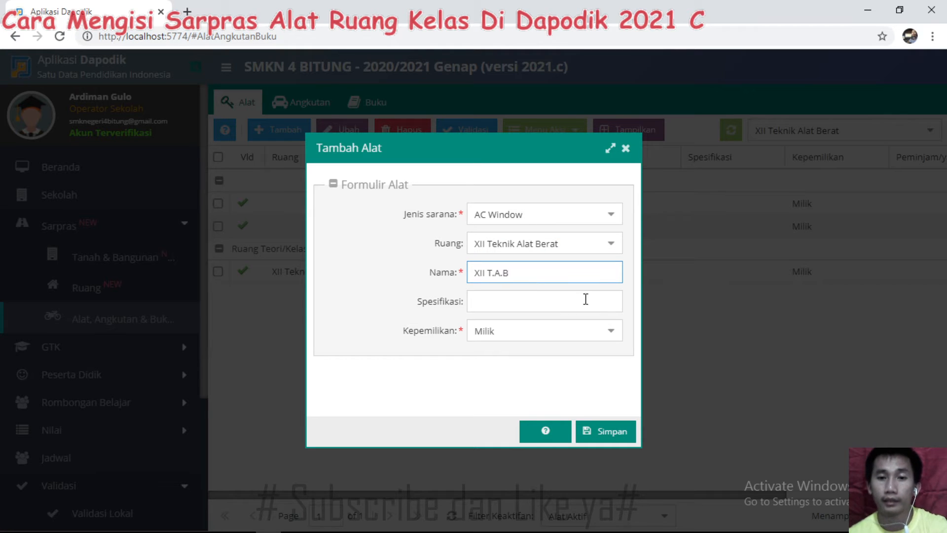
pyautogui.click(611, 432)
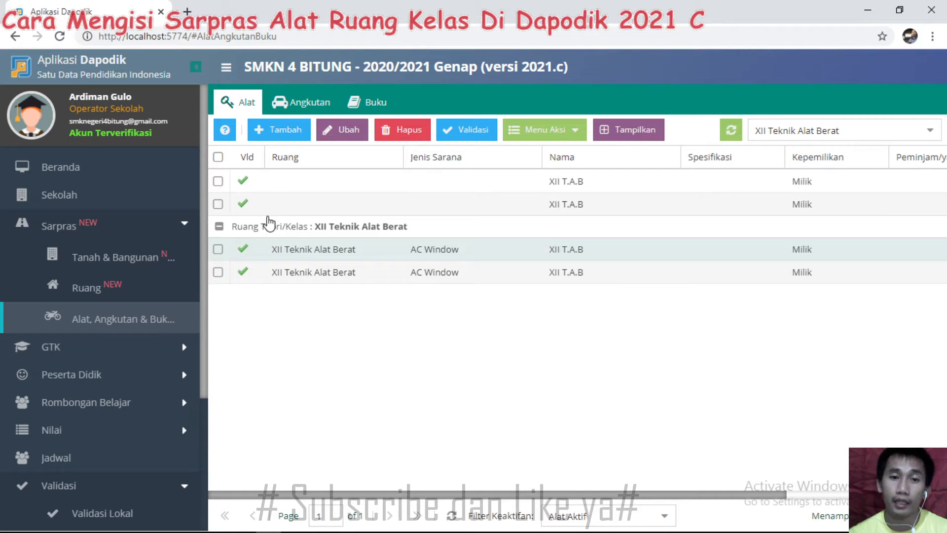
# - Add and save a third AC Window entry named XII T.A.B, owned (Milik), for the room XII Teknik Alat Berat
pyautogui.click(286, 131)
pyautogui.click(616, 216)
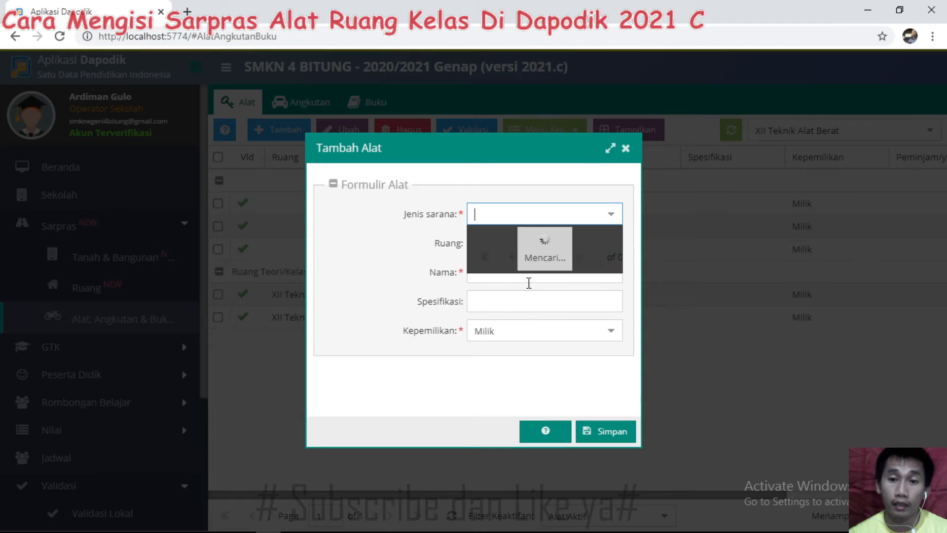
pyautogui.scroll(-10, 532, 307)
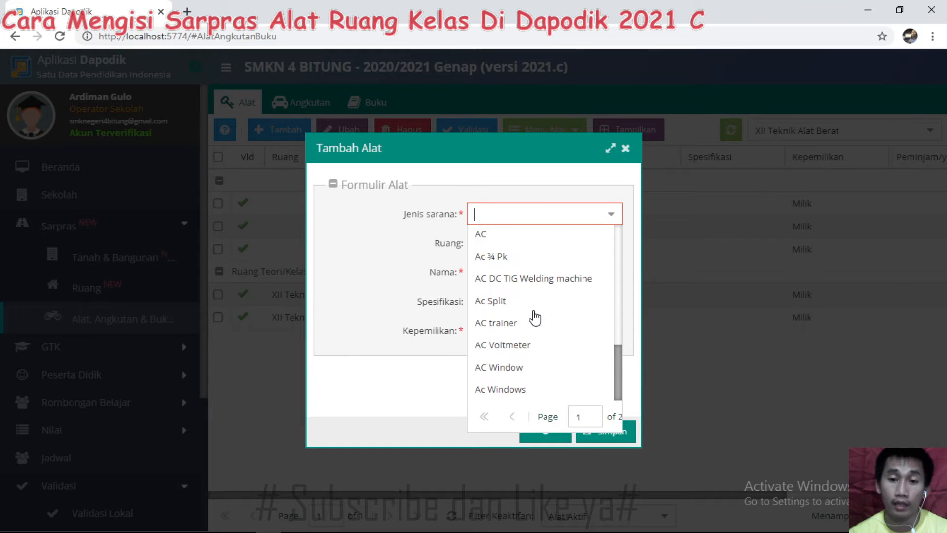
pyautogui.click(501, 368)
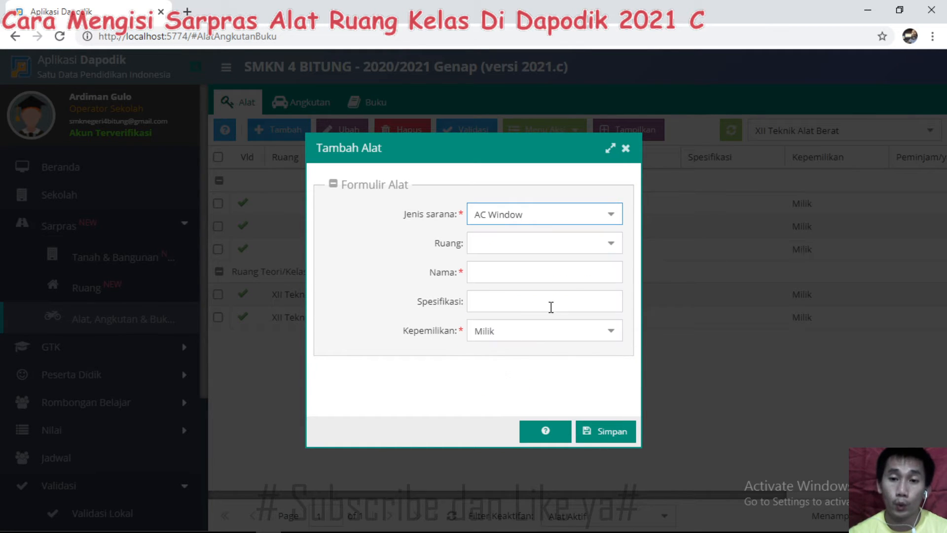
pyautogui.click(607, 247)
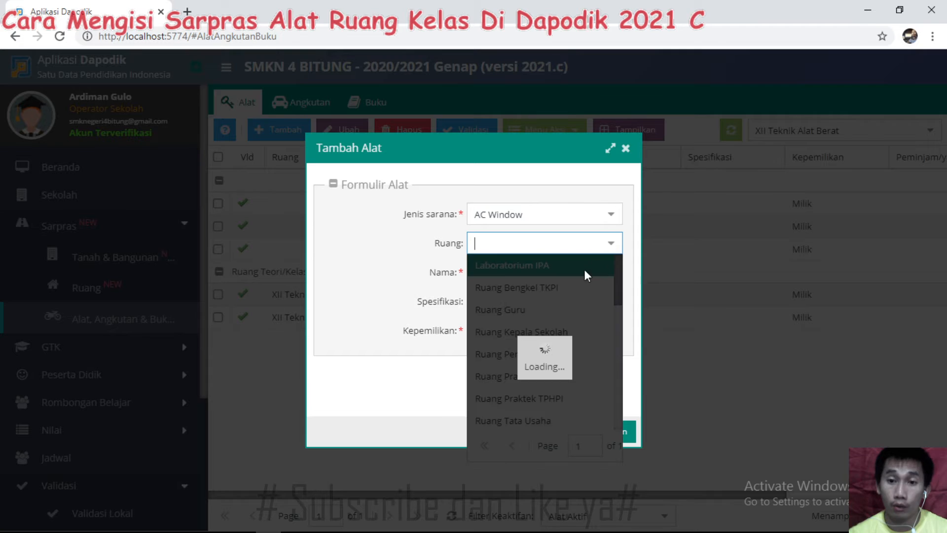
pyautogui.scroll(-5, 530, 368)
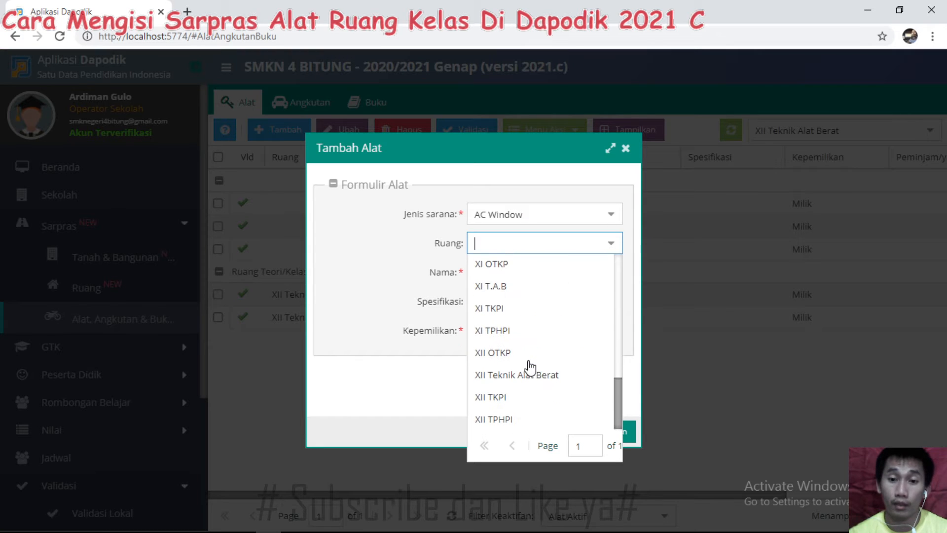
pyautogui.click(535, 373)
pyautogui.click(536, 273)
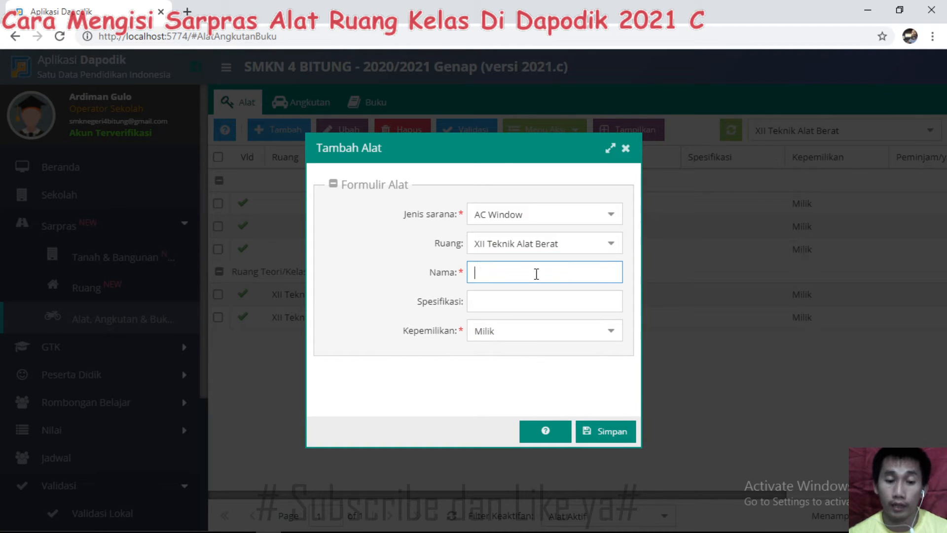
pyautogui.write('XII T.A.B')
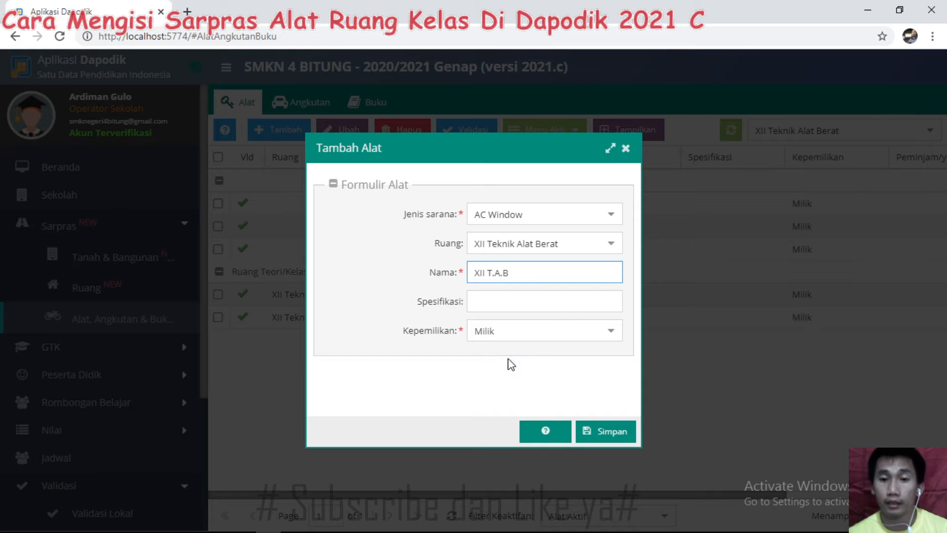
pyautogui.click(599, 432)
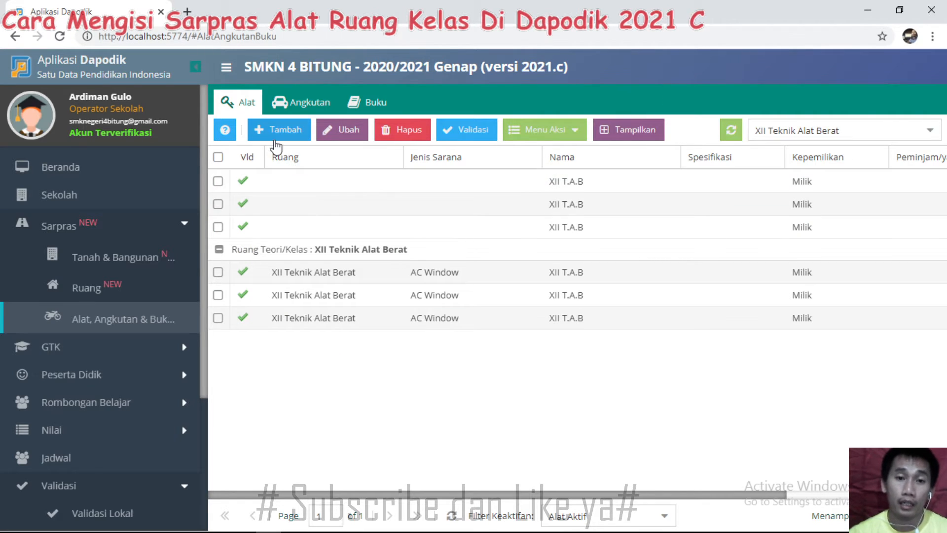
# - Add and save a fourth AC Window entry named XII T.A.B for the room XII Teknik Alat Berat, with ownership Milik
pyautogui.click(283, 130)
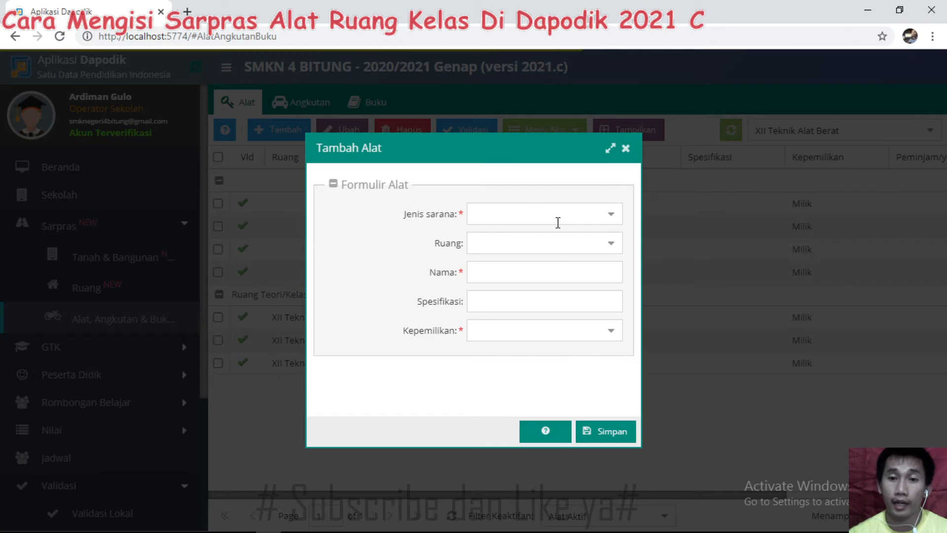
pyautogui.click(610, 216)
pyautogui.scroll(-1, 550, 297)
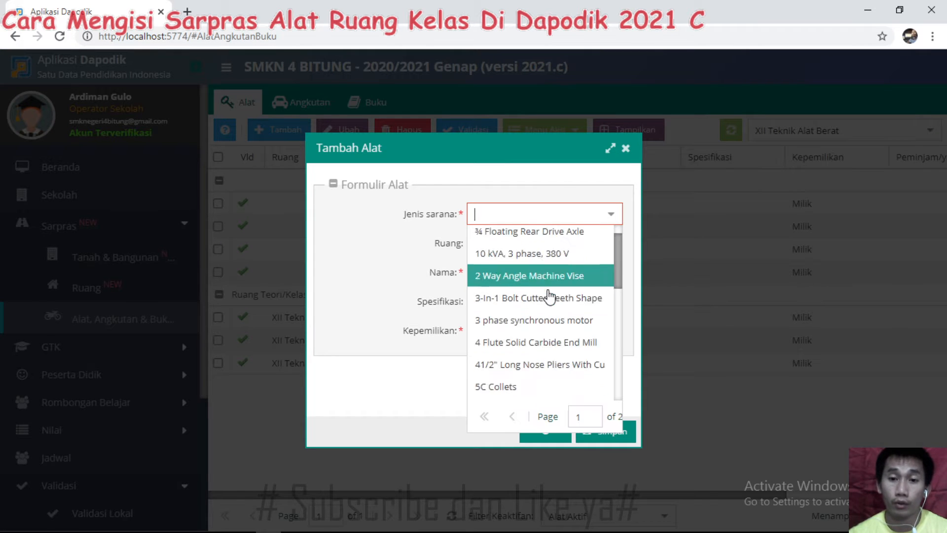
pyautogui.scroll(-5, 549, 298)
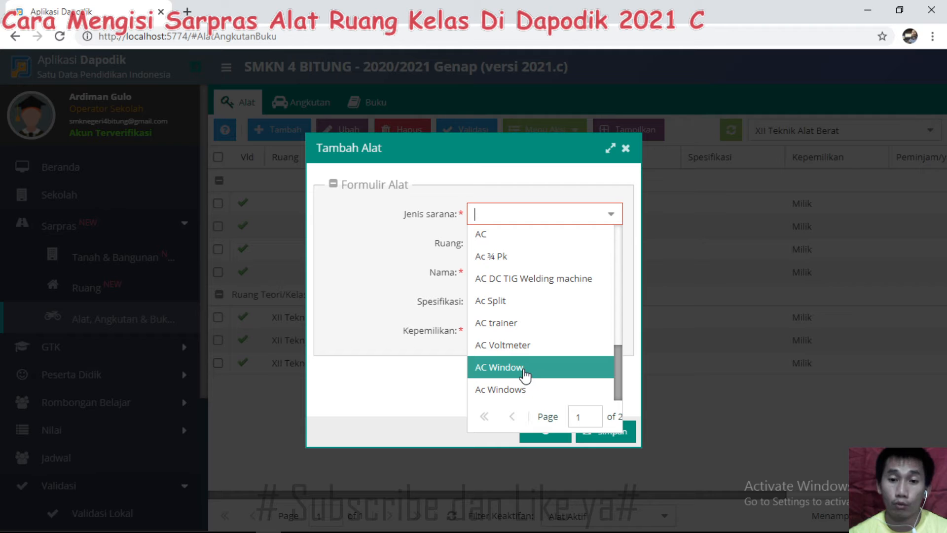
pyautogui.click(524, 369)
pyautogui.click(611, 244)
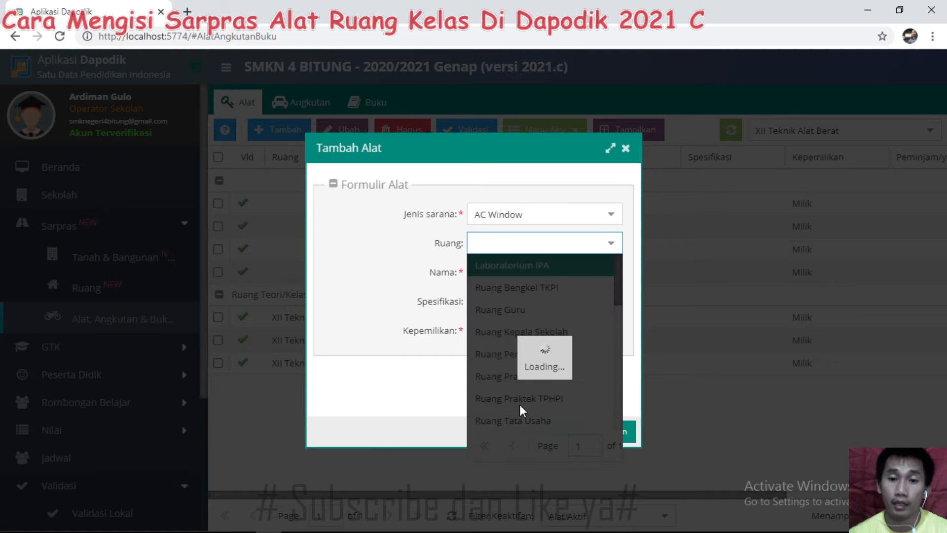
pyautogui.scroll(-8, 519, 401)
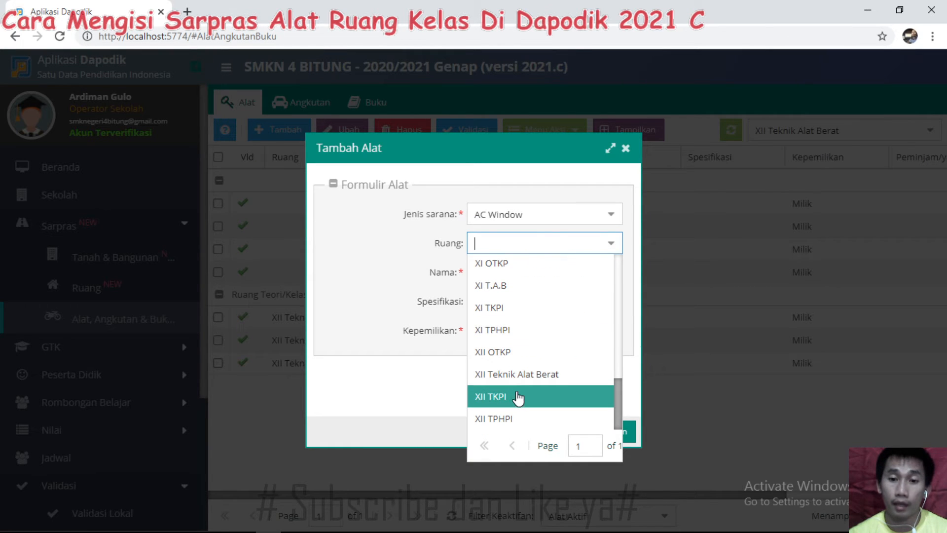
pyautogui.click(523, 374)
pyautogui.click(590, 275)
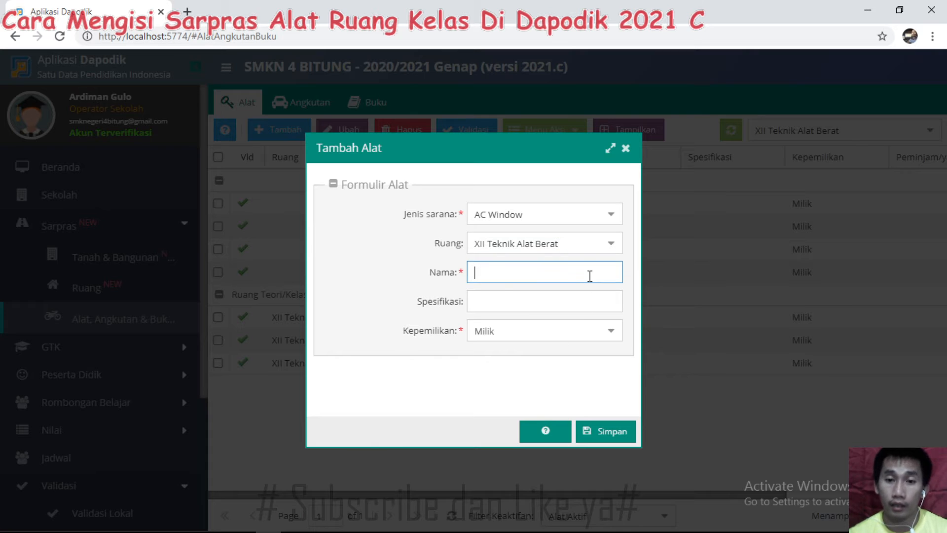
pyautogui.write('XII T.A.B')
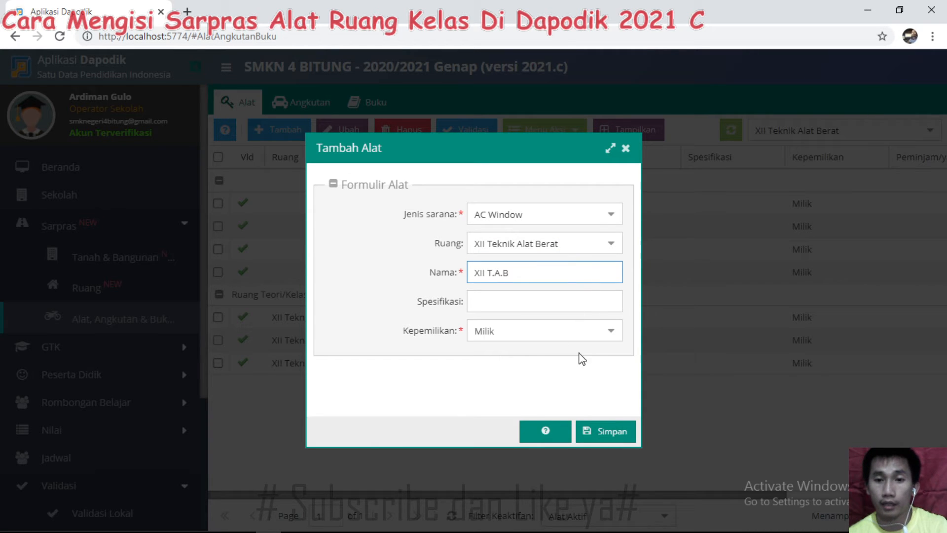
pyautogui.click(607, 431)
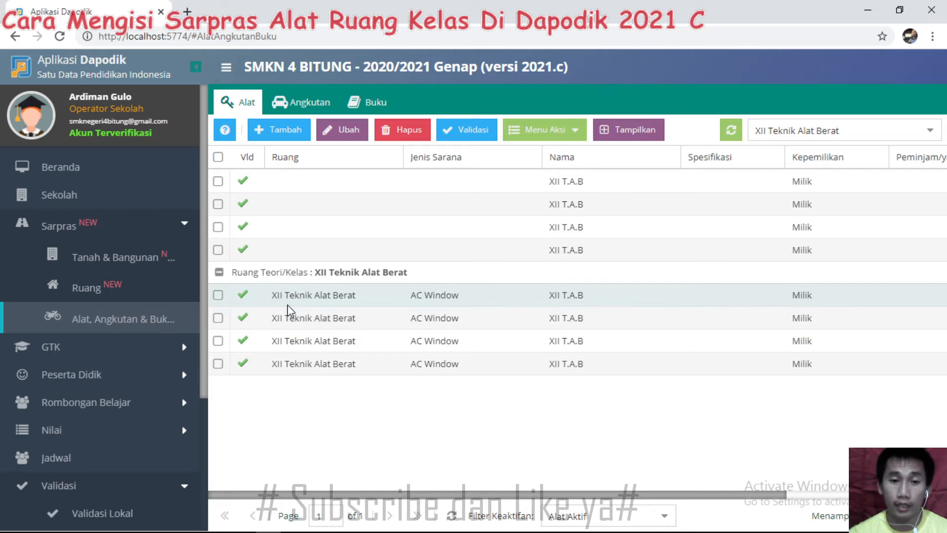
# - Change the first AC Window entry of XII Teknik Alat Berat to Jenis sarana Kursi Guru using Hapus Pembukuan Alat, and save it
pyautogui.click(213, 295)
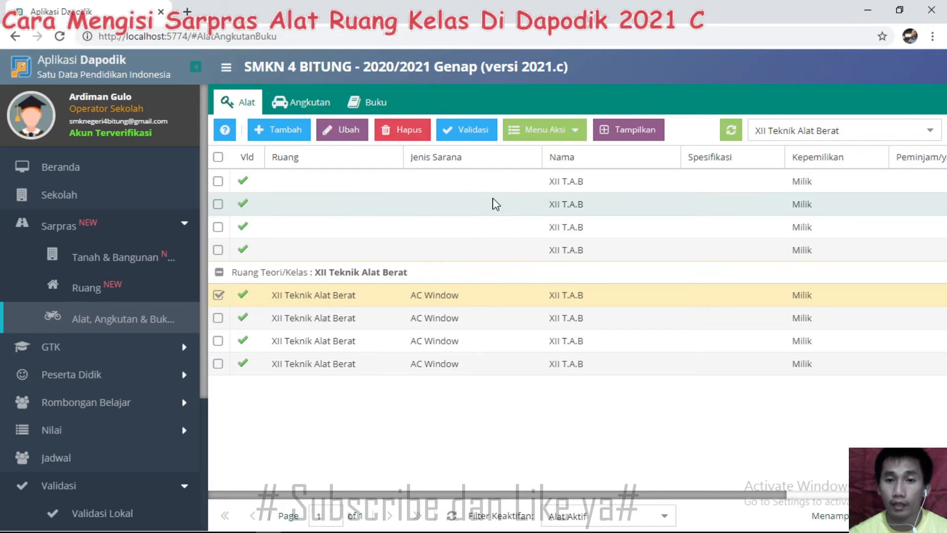
pyautogui.click(542, 132)
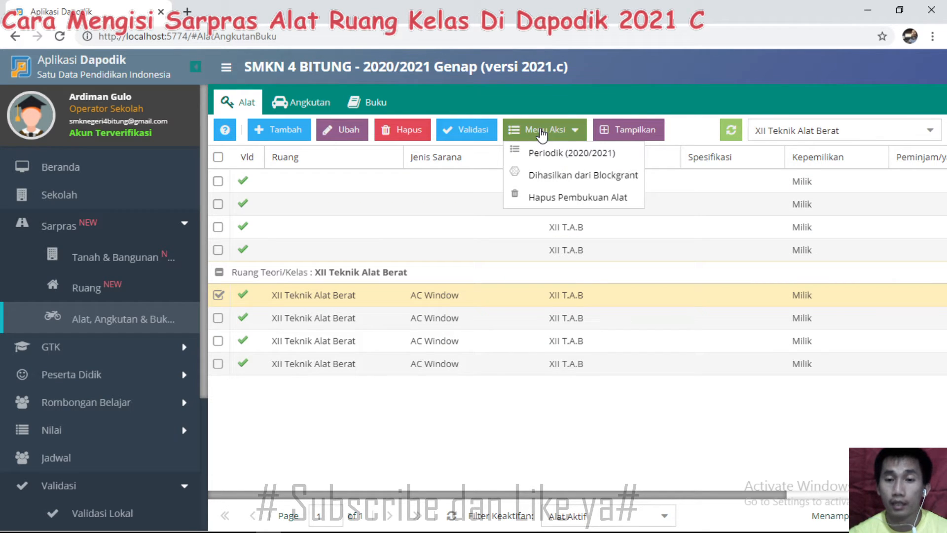
pyautogui.click(551, 197)
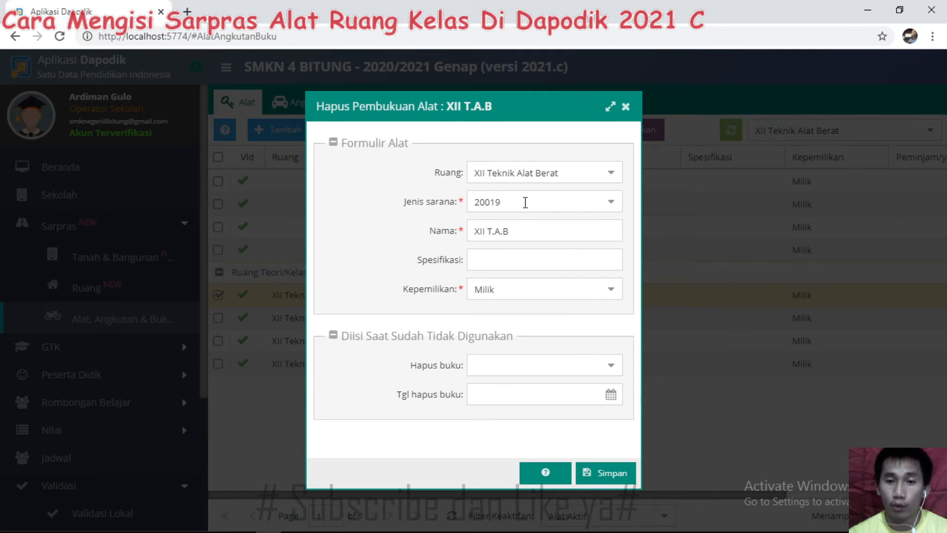
pyautogui.click(610, 201)
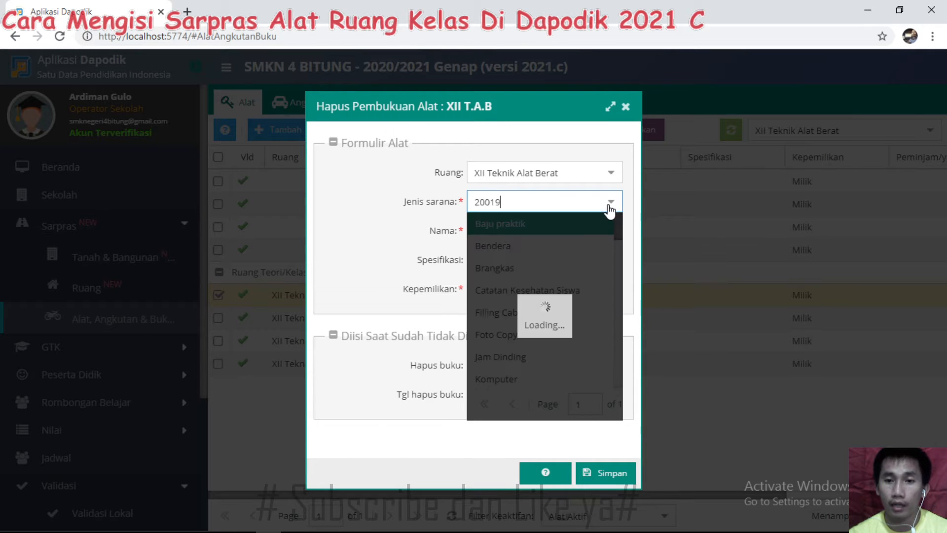
pyautogui.scroll(-5, 555, 364)
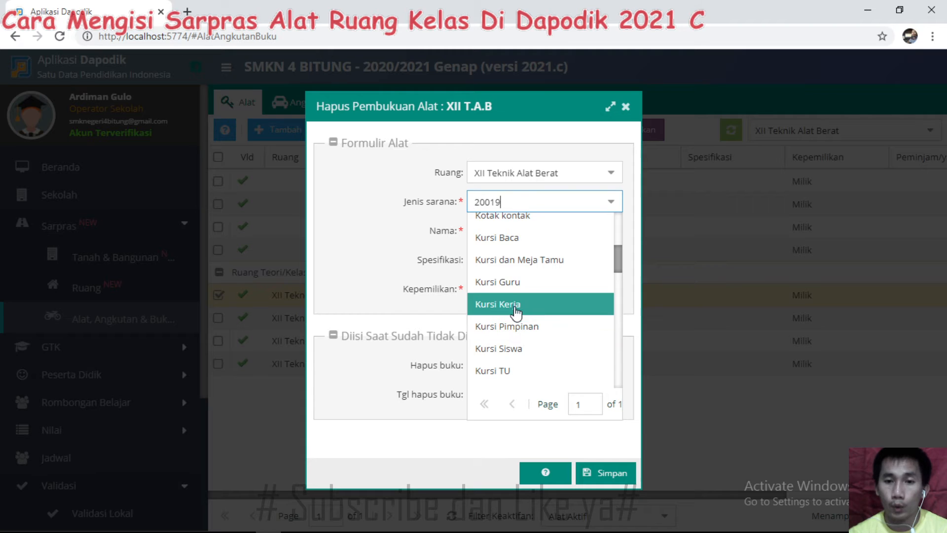
pyautogui.click(511, 283)
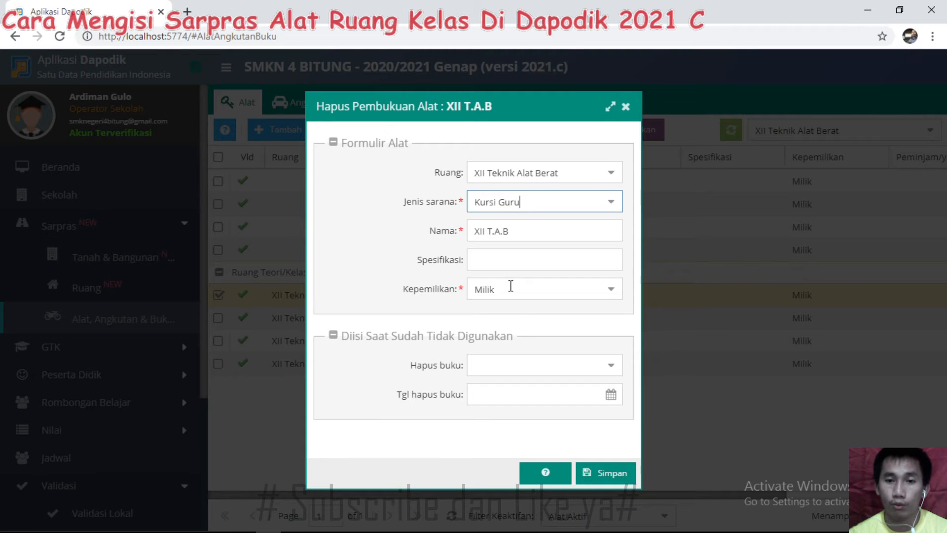
pyautogui.click(589, 475)
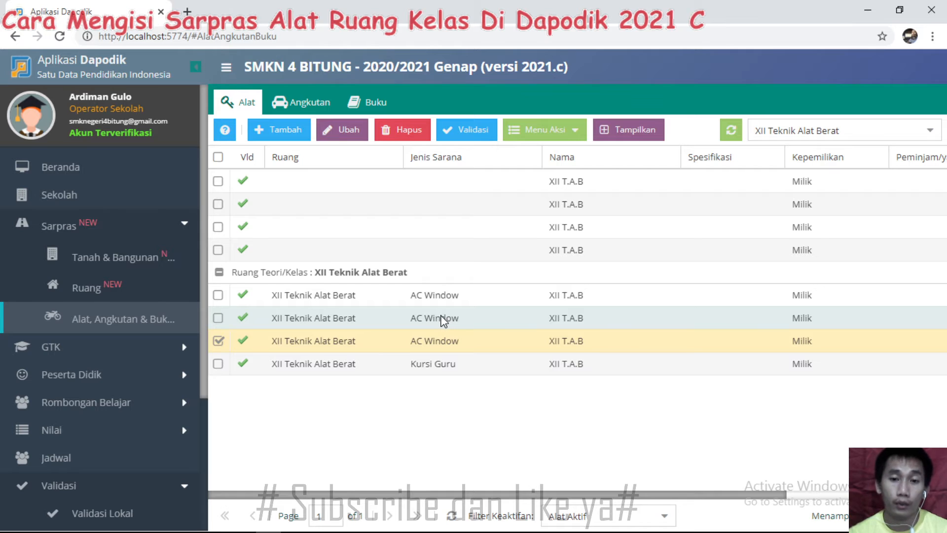
# - Set the Jenis sarana of the selected AC Window entry to Meja Guru through Hapus Pembukuan Alat and save the change
pyautogui.click(528, 136)
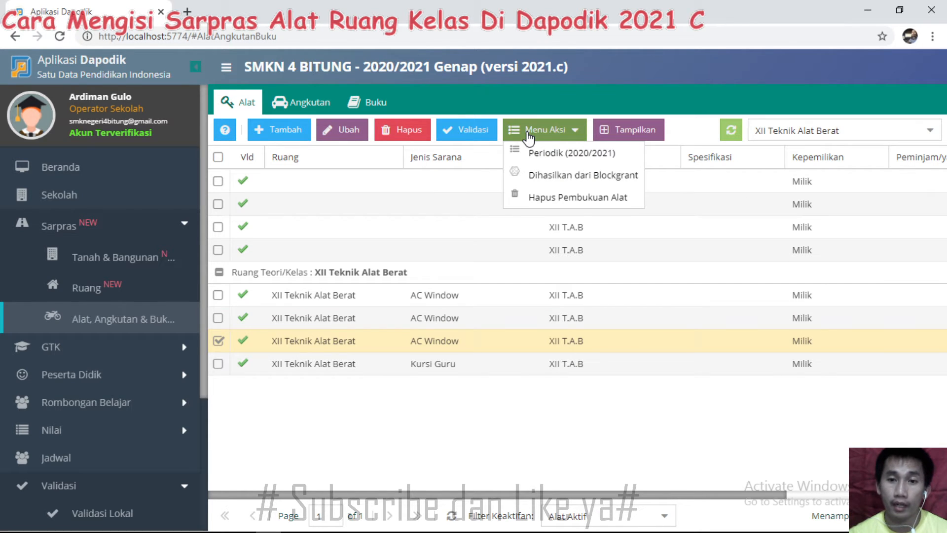
pyautogui.click(538, 199)
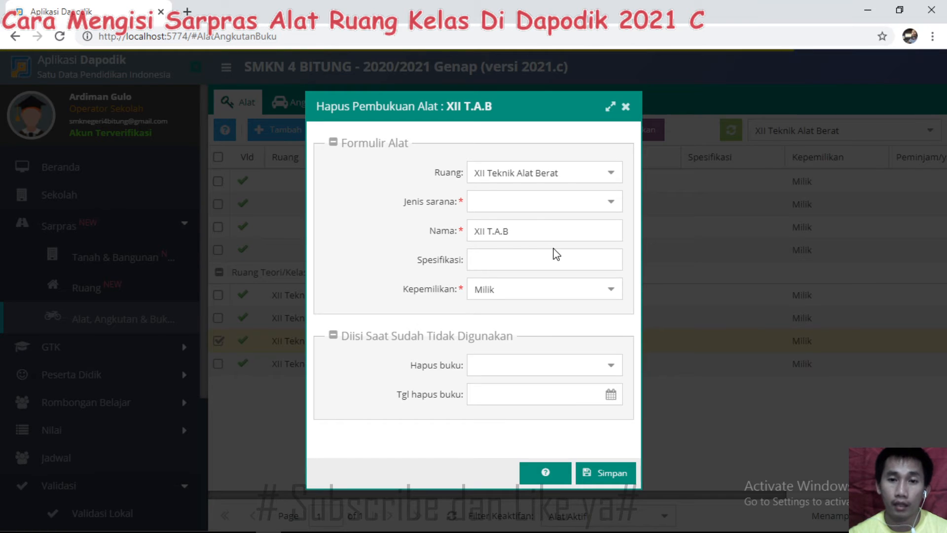
pyautogui.click(596, 202)
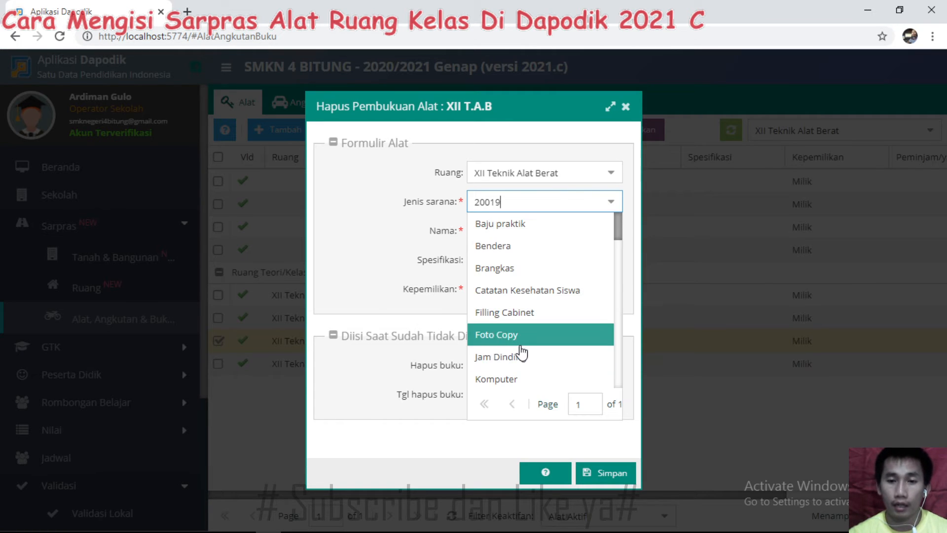
pyautogui.scroll(-3, 520, 348)
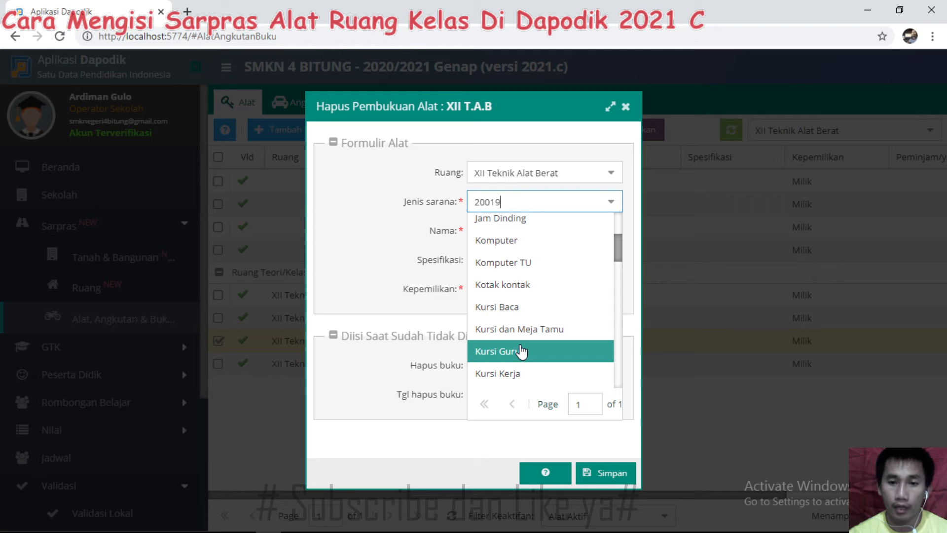
pyautogui.scroll(-3, 521, 350)
pyautogui.scroll(-5, 538, 350)
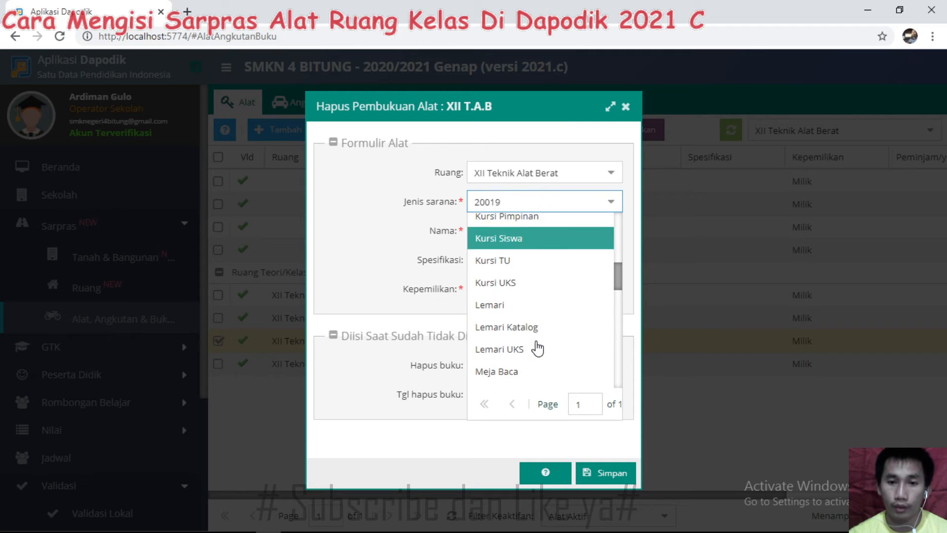
pyautogui.scroll(-1, 538, 349)
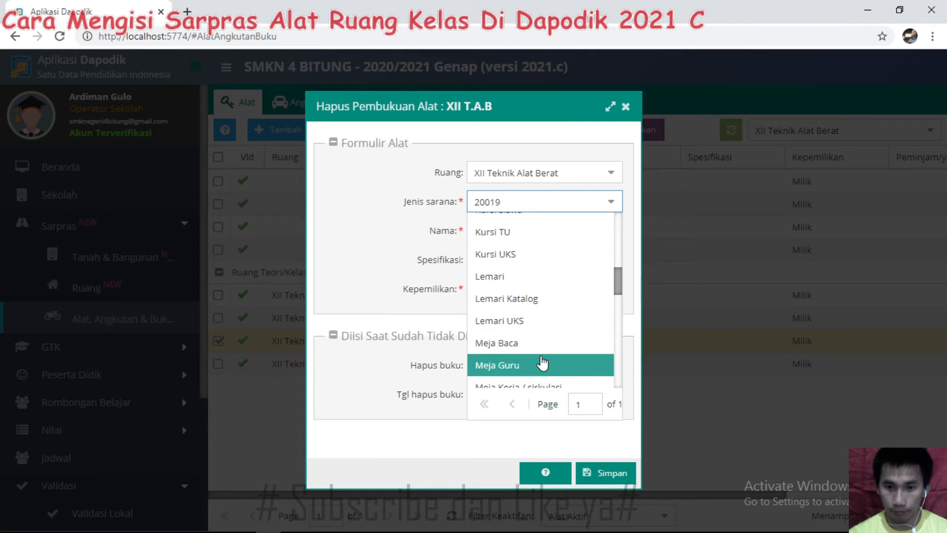
pyautogui.click(541, 366)
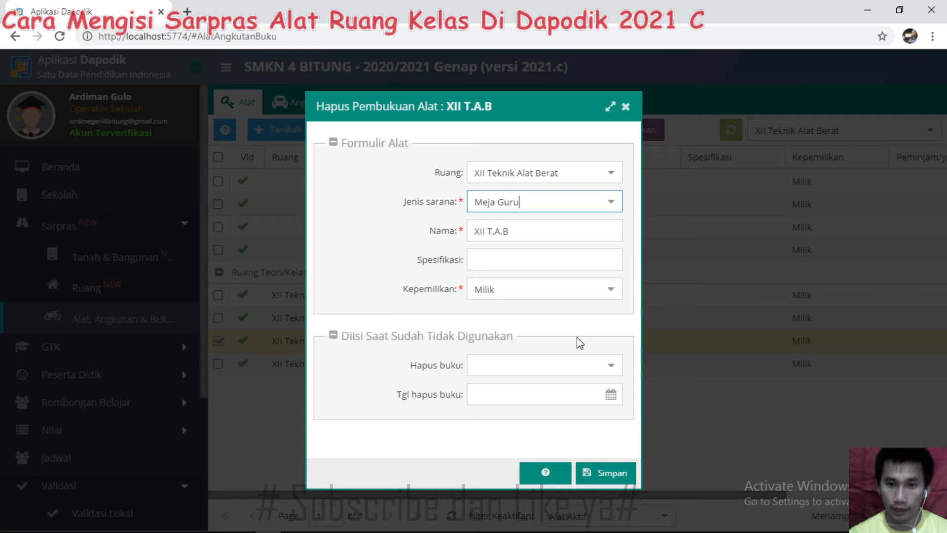
pyautogui.click(594, 473)
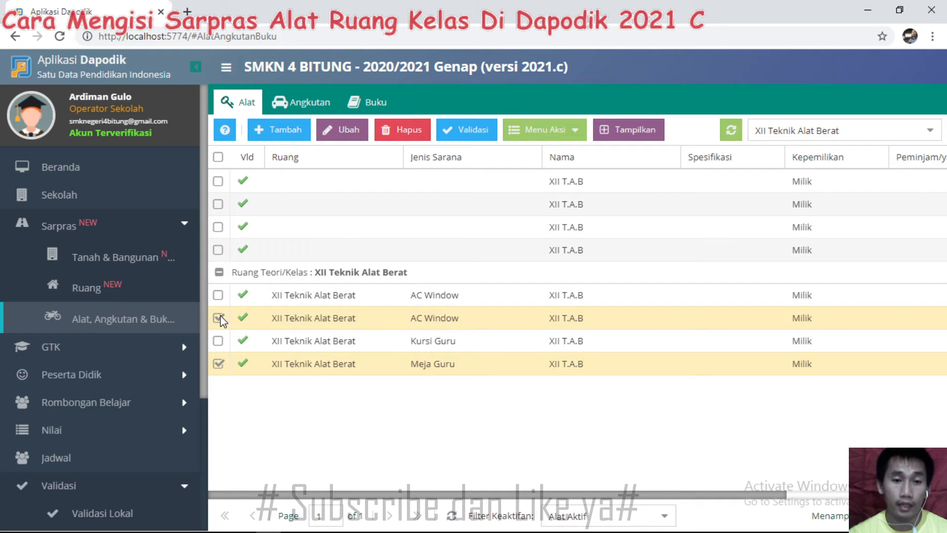
# - Keep only the second AC Window entry selected, set its Jenis sarana to Kursi Siswa through Hapus Pembukuan Alat, and save
pyautogui.click(220, 367)
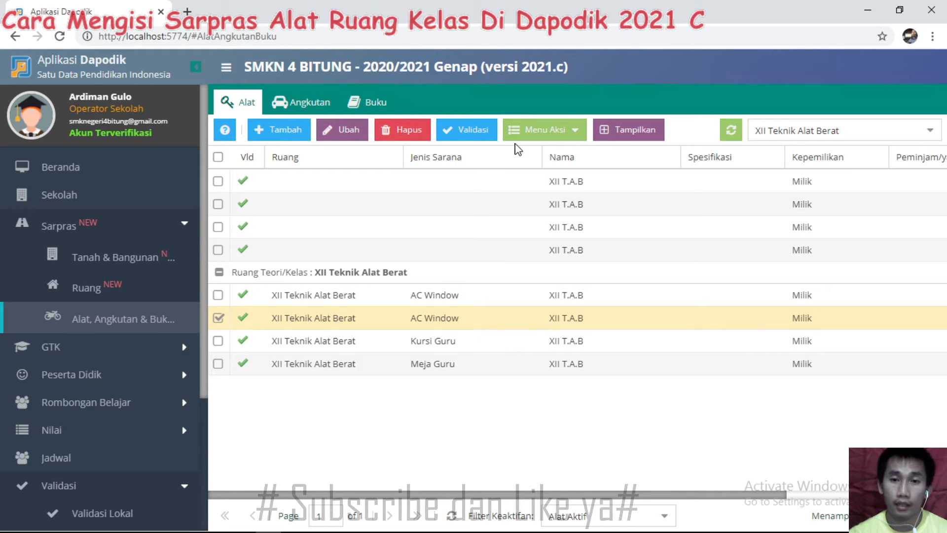
pyautogui.click(533, 133)
pyautogui.click(533, 196)
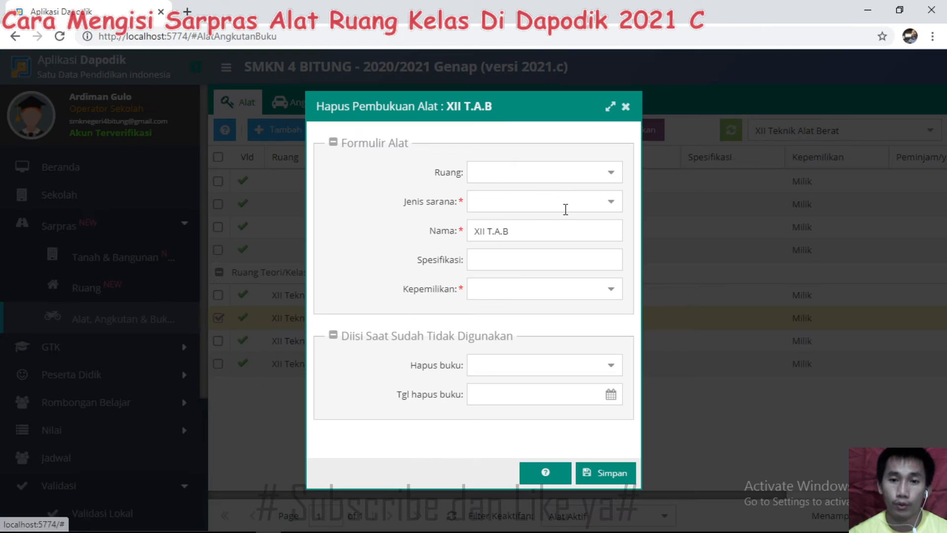
pyautogui.click(612, 202)
pyautogui.scroll(-4, 542, 334)
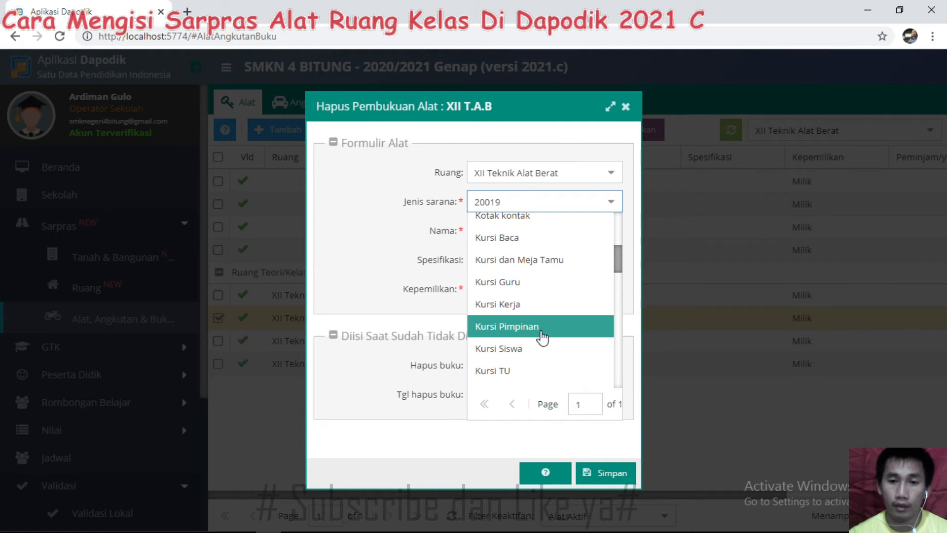
pyautogui.click(520, 351)
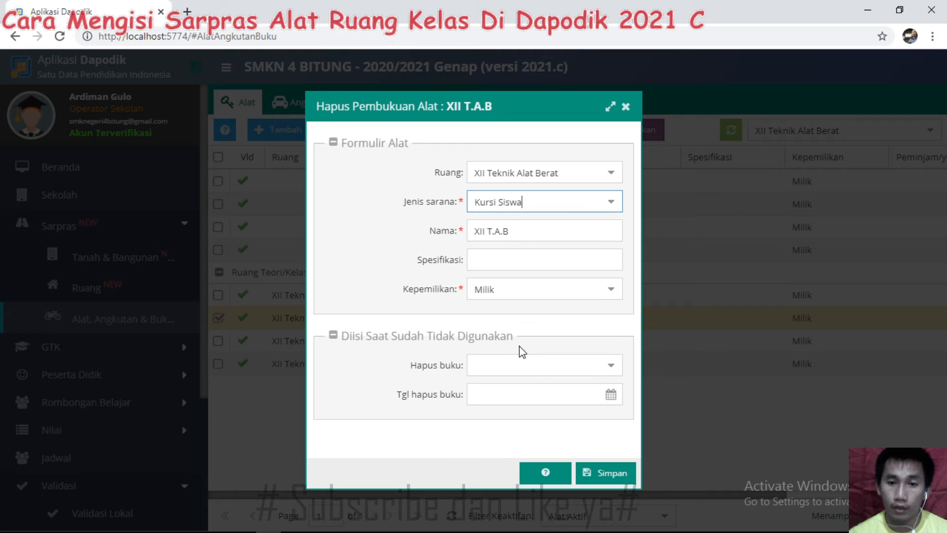
pyautogui.click(602, 473)
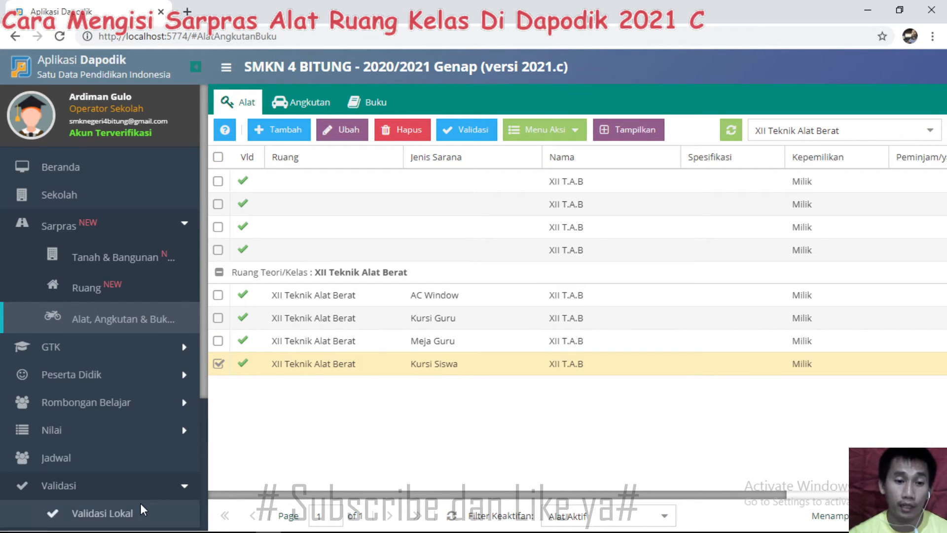
# - Rerun the local validation (Validasi Lokal) and review the Sarpras errors for the classroom XII Teknik Alat Berat
pyautogui.scroll(-2, 140, 502)
pyautogui.click(126, 442)
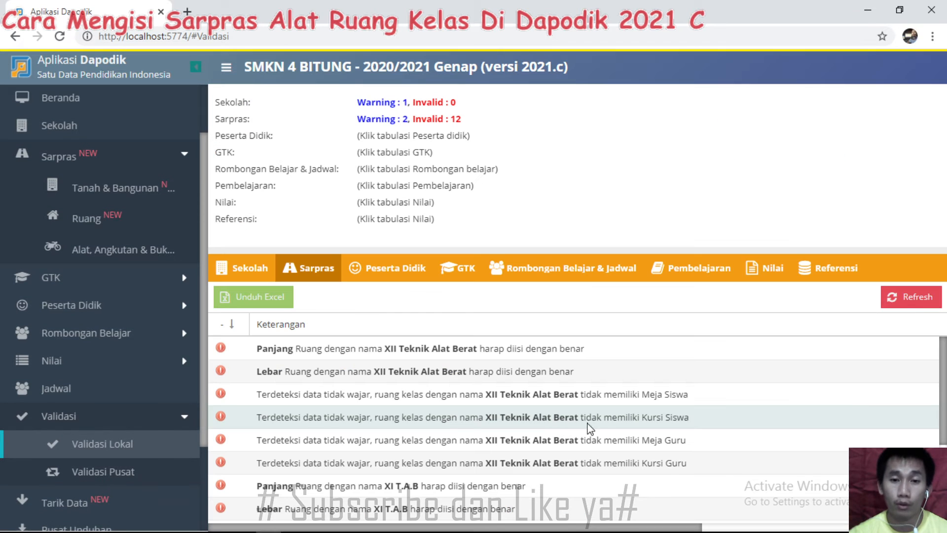
pyautogui.click(900, 298)
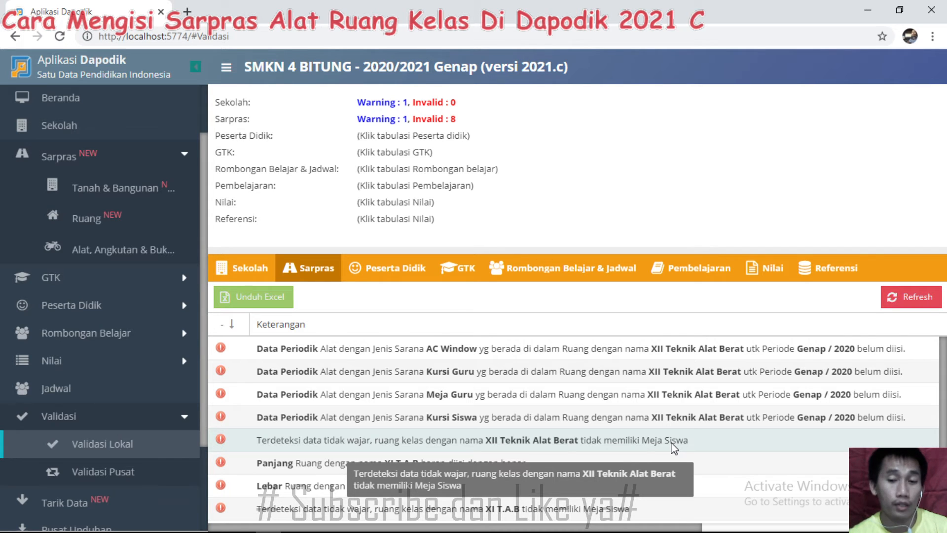
# - Change the remaining AC Window entry of XII Teknik Alat Berat to Jenis sarana Meja Siswa through Hapus Pembukuan Alat and save
pyautogui.click(87, 248)
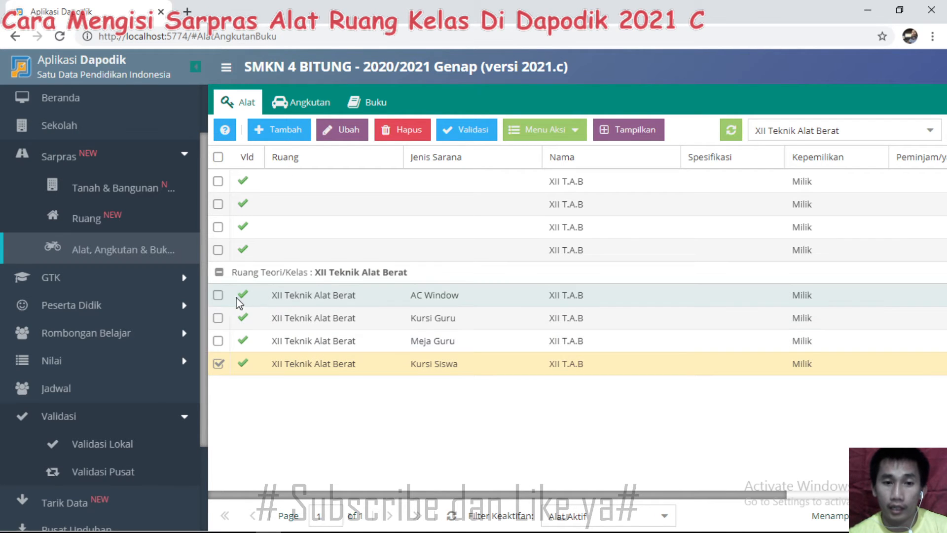
pyautogui.click(220, 297)
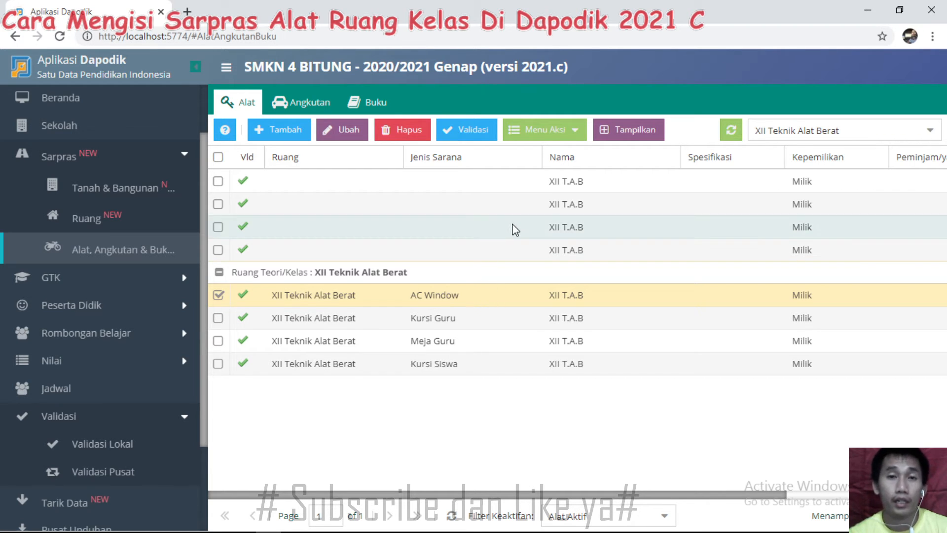
pyautogui.click(556, 131)
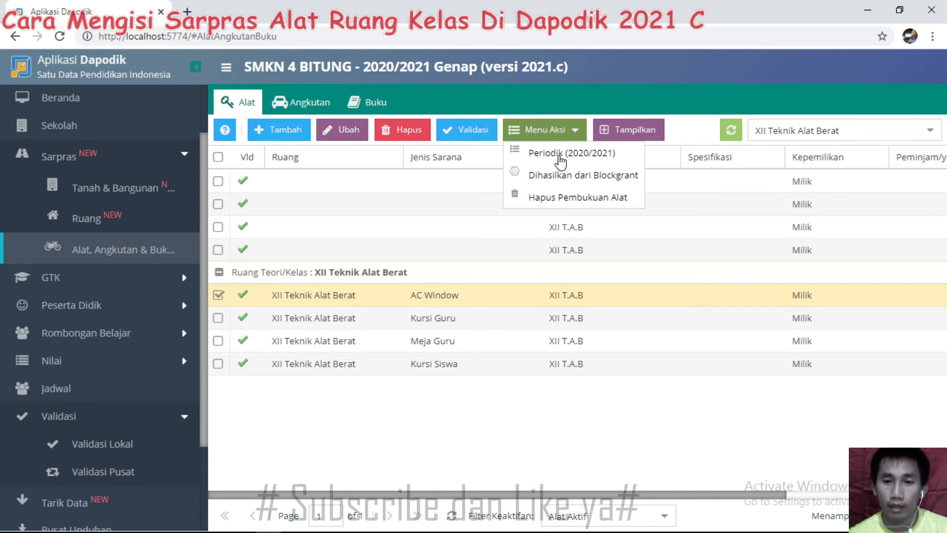
pyautogui.click(567, 197)
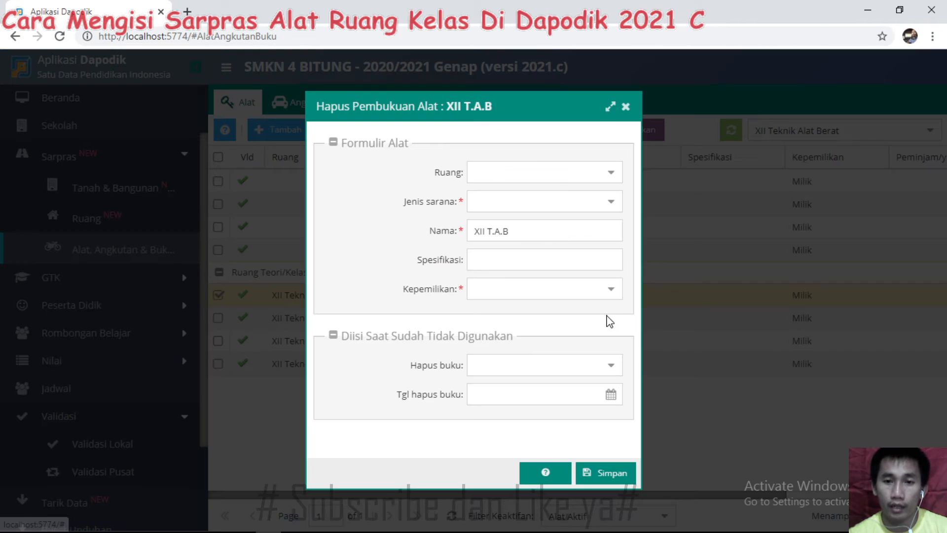
pyautogui.click(610, 202)
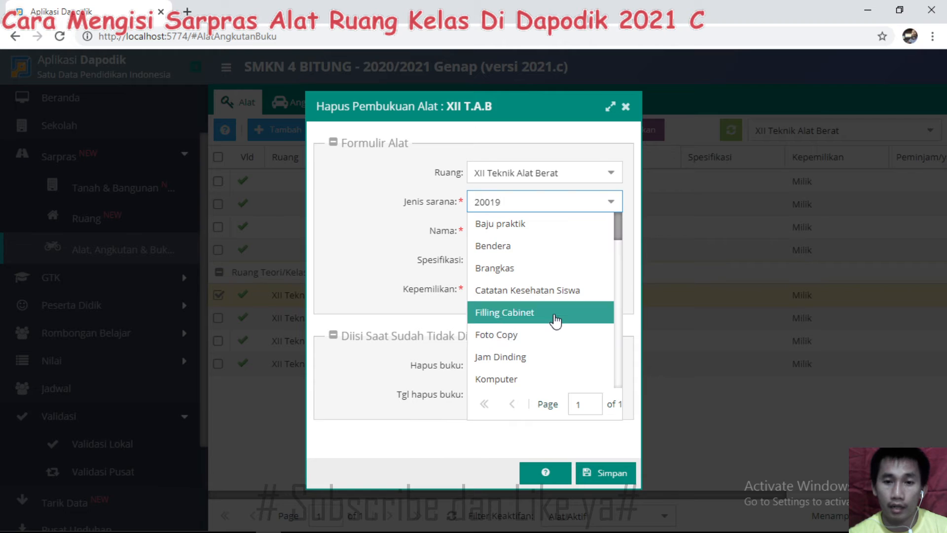
pyautogui.scroll(-5, 550, 333)
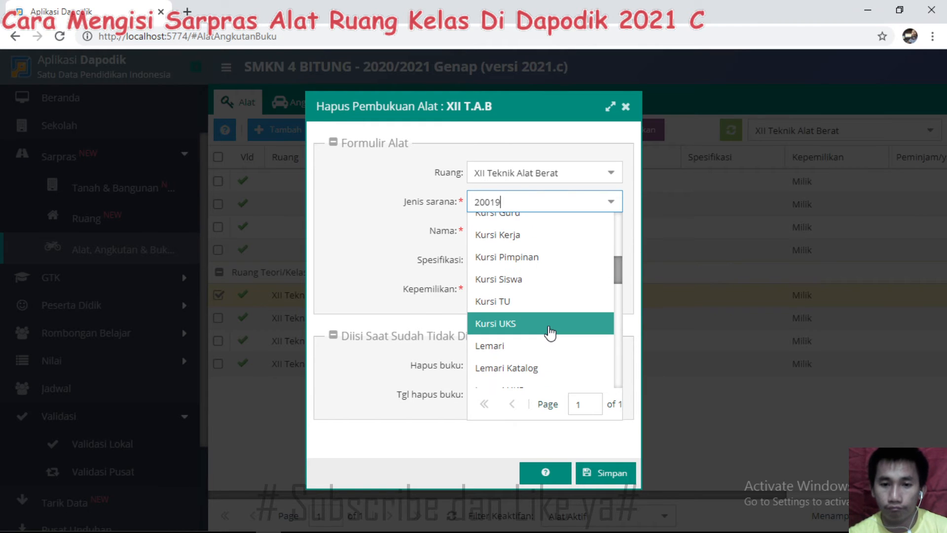
pyautogui.scroll(-3, 551, 333)
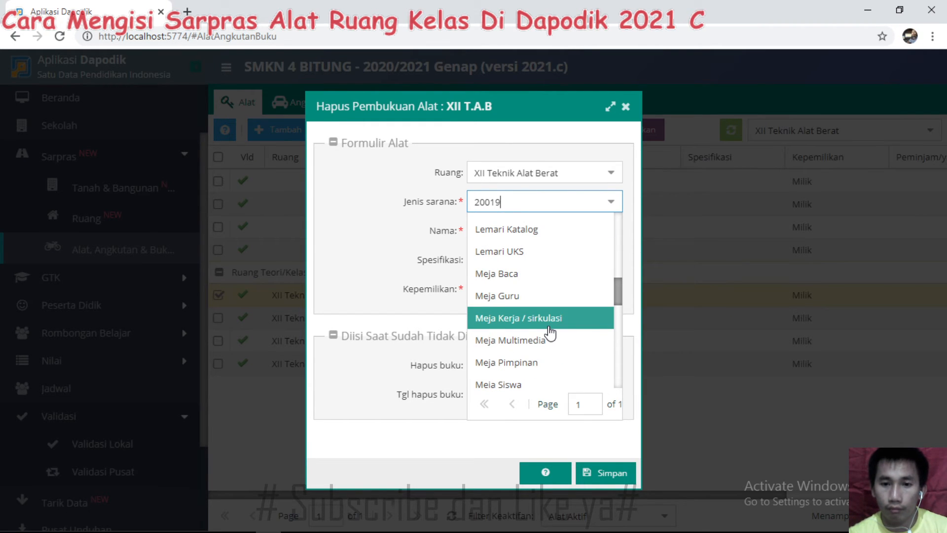
pyautogui.scroll(-2, 550, 332)
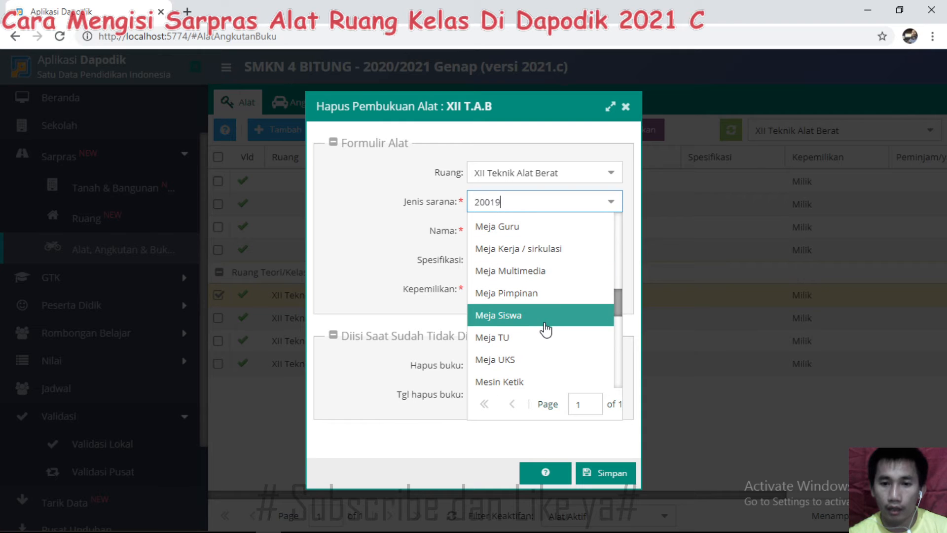
pyautogui.click(547, 316)
pyautogui.click(585, 472)
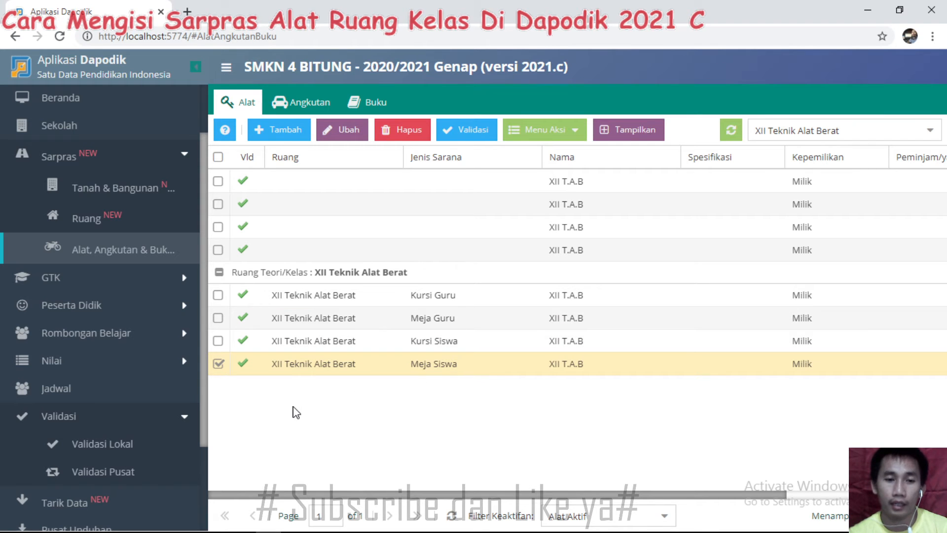
# - Refresh the local validation (Validasi Lokal) and check the remaining Sarpras errors for XII Teknik Alat Berat
pyautogui.click(117, 445)
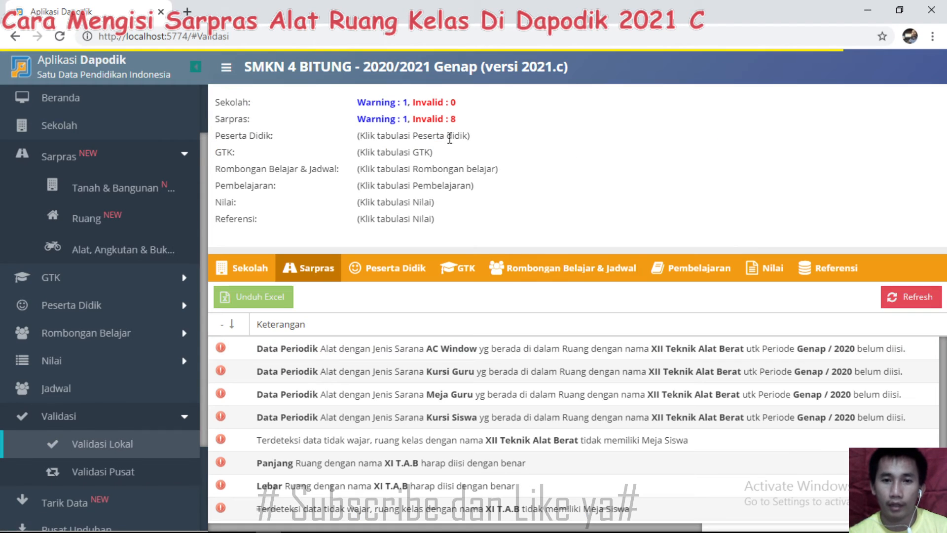
pyautogui.click(904, 297)
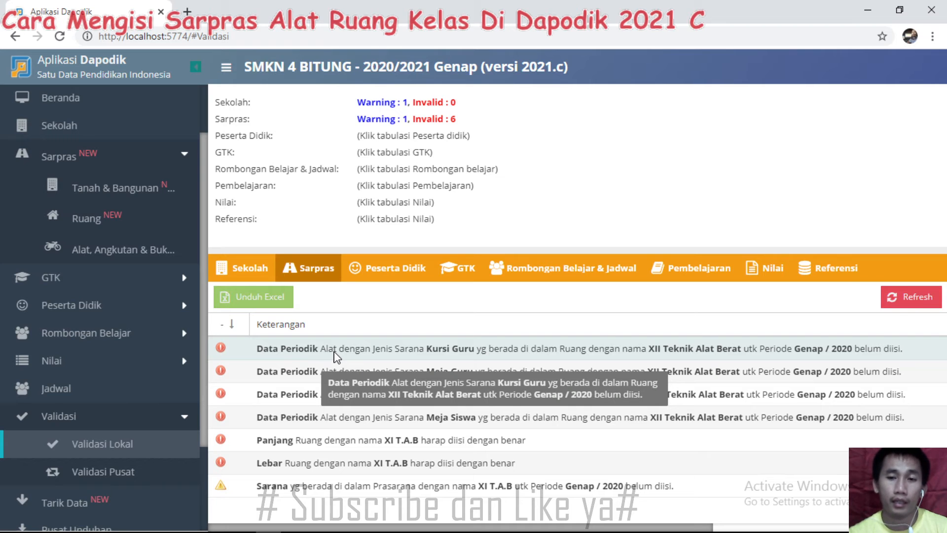
# - In the Alat list, fill in the Periodik (2020/2021) data of the Meja Siswa entry with Jumlah 16 and status Laik, and save
pyautogui.click(100, 252)
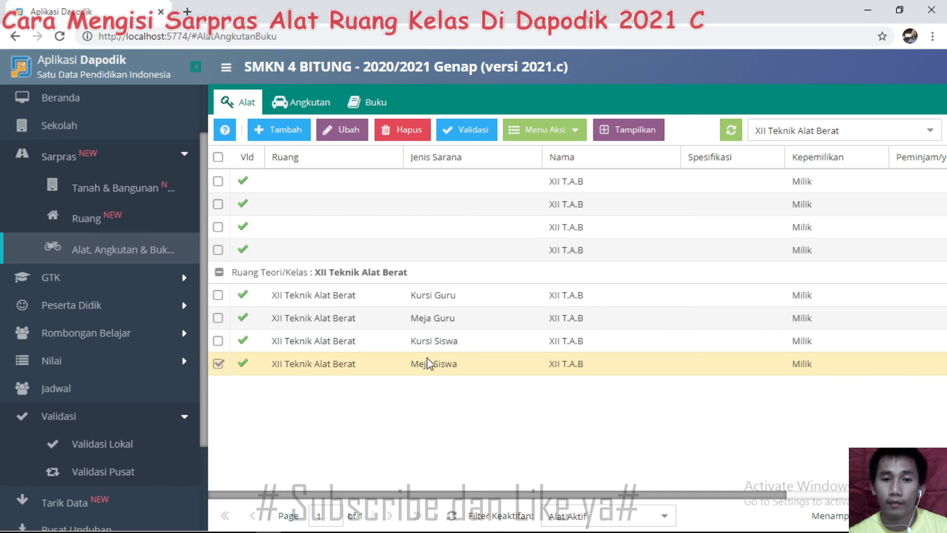
pyautogui.click(219, 364)
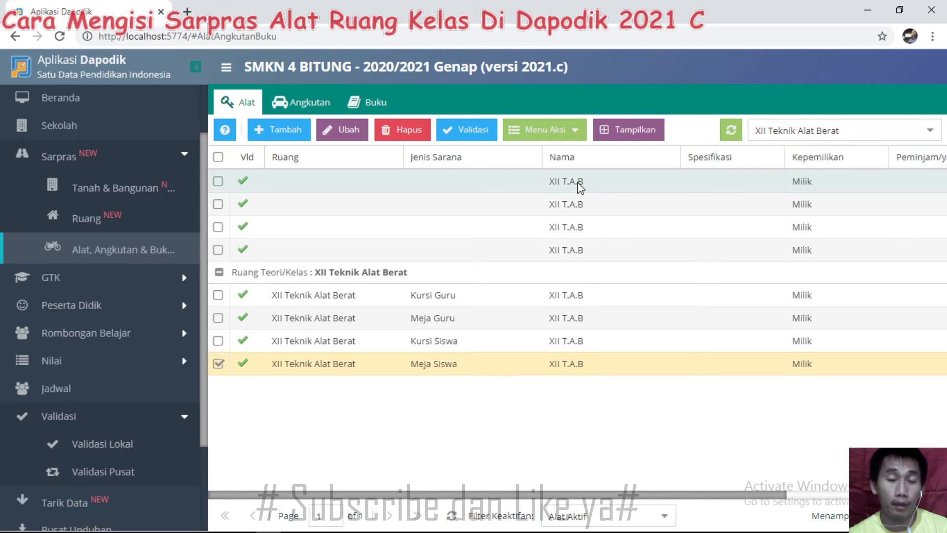
pyautogui.click(555, 135)
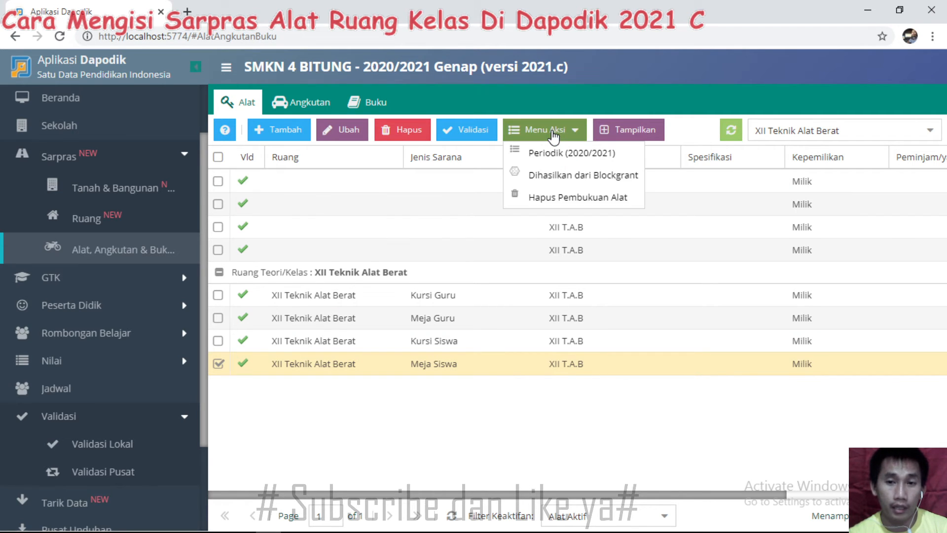
pyautogui.click(558, 153)
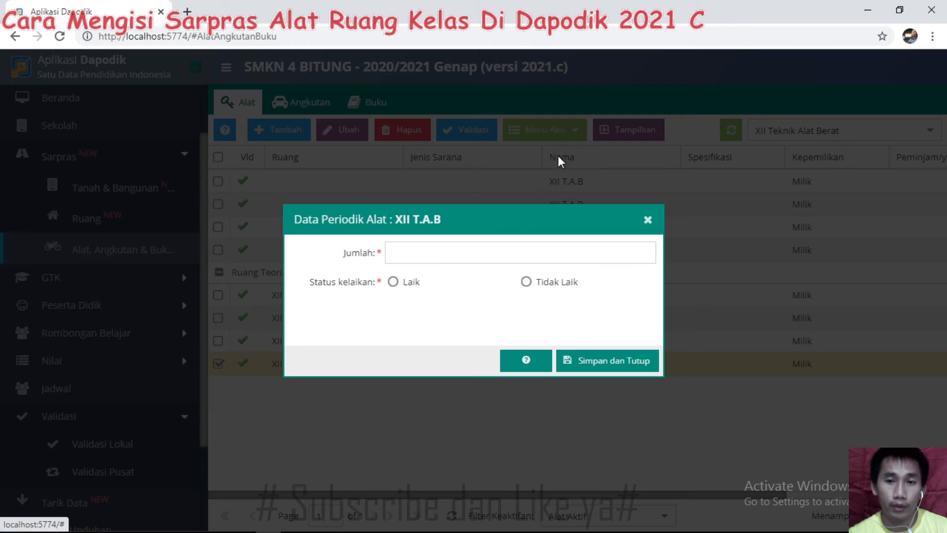
pyautogui.click(438, 254)
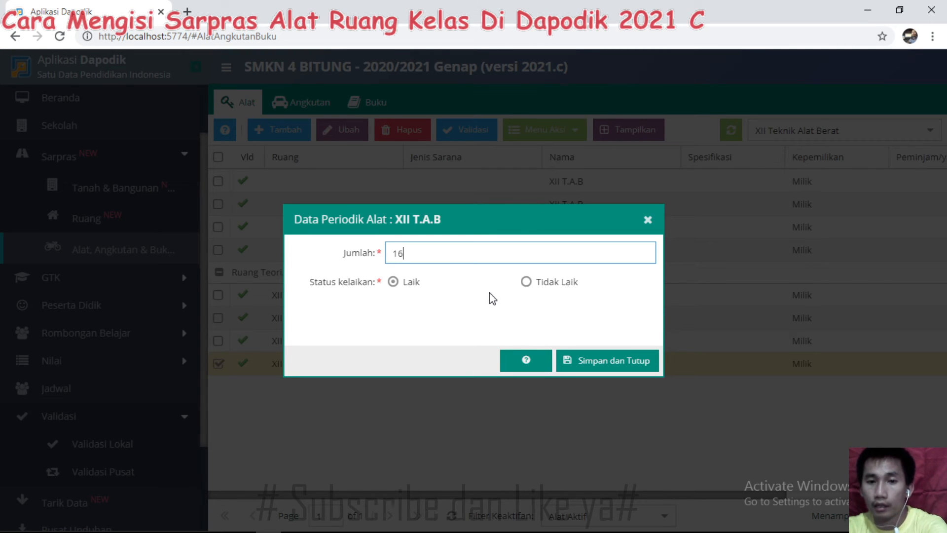
pyautogui.write('6')
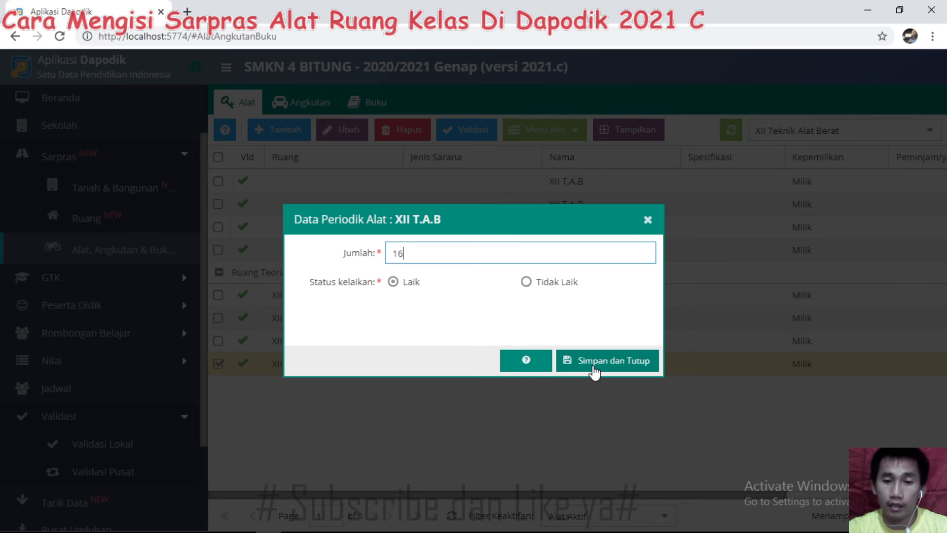
pyautogui.click(585, 372)
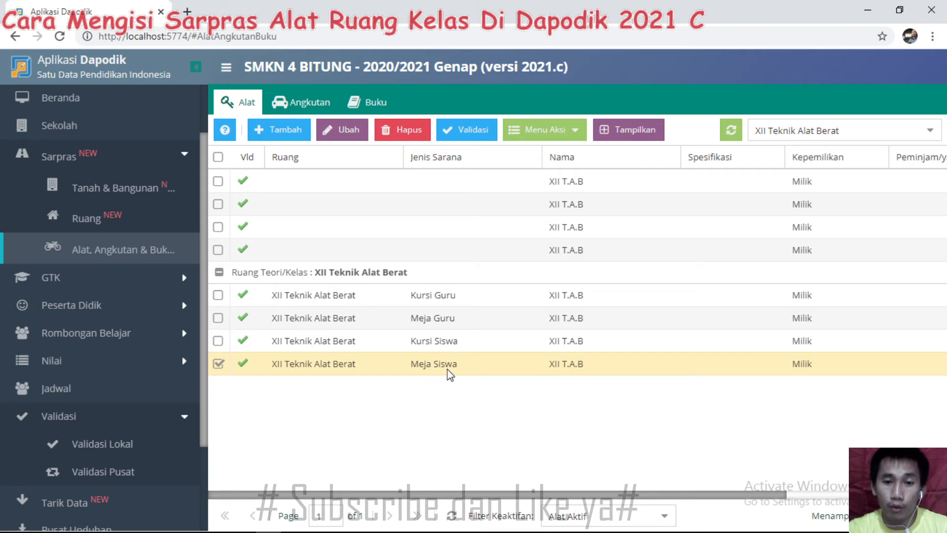
# - Record the Periodik (2020/2021) data of the Kursi Siswa entry with Jumlah 16 and status Laik, and save
pyautogui.click(218, 341)
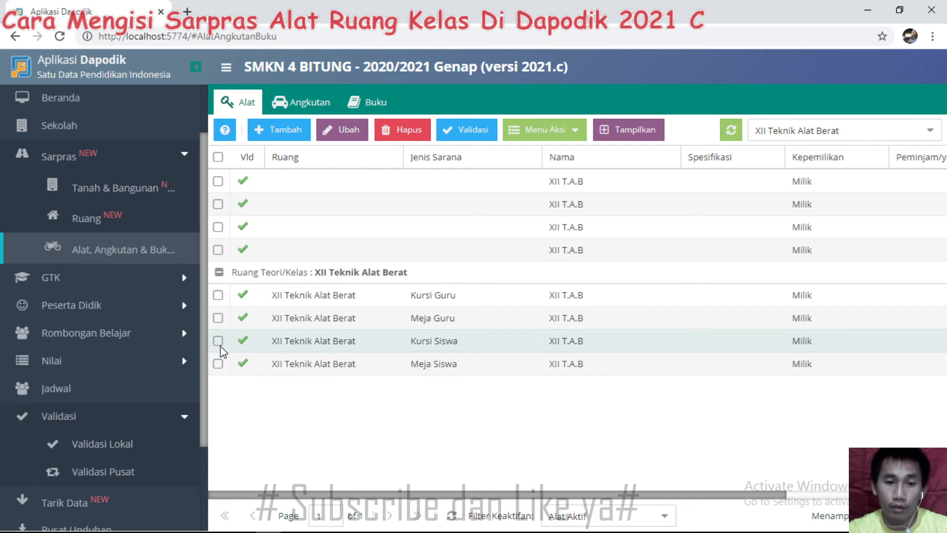
pyautogui.click(542, 130)
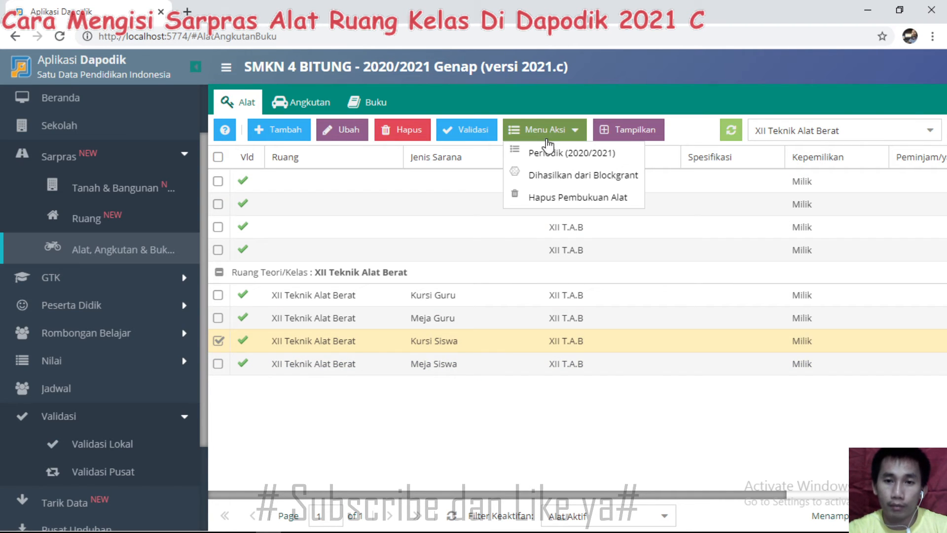
pyautogui.click(550, 154)
pyautogui.click(462, 254)
pyautogui.write('16')
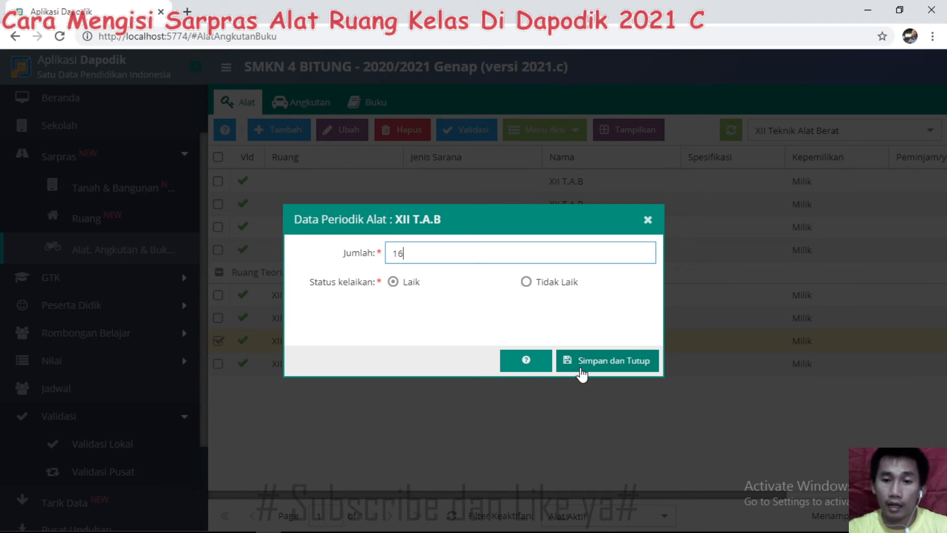
pyautogui.click(580, 368)
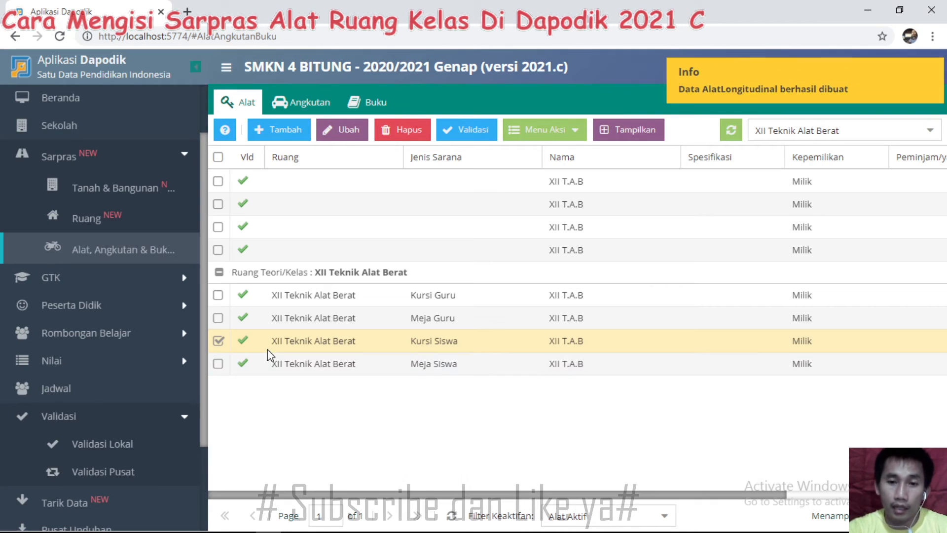
# - Select only the Meja Guru entry and save its Periodik (2020/2021) data with Jumlah 1 and status Laik
pyautogui.click(218, 341)
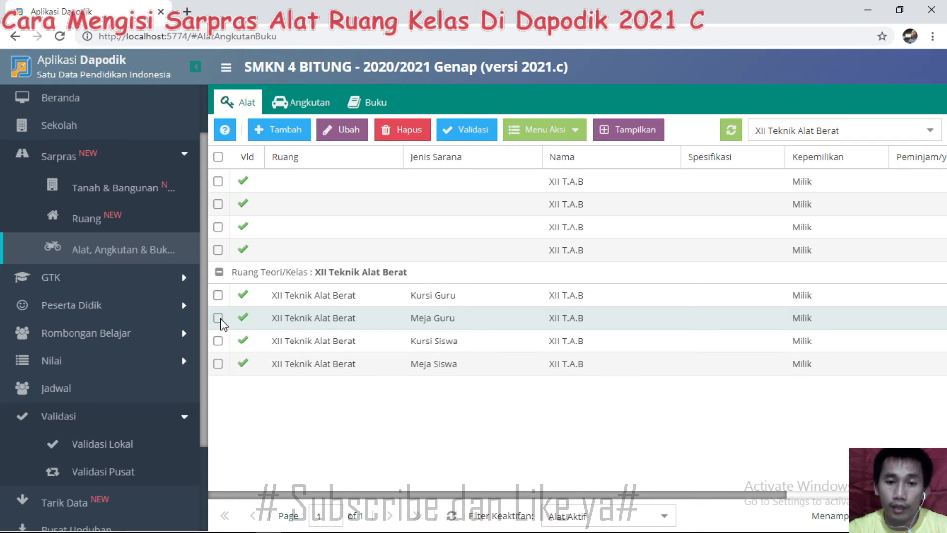
pyautogui.click(220, 319)
pyautogui.click(526, 131)
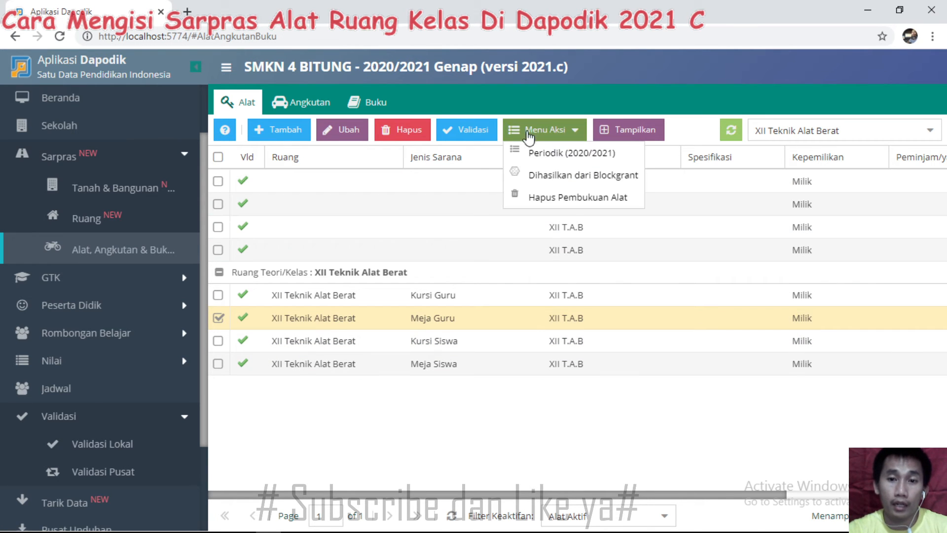
pyautogui.click(567, 153)
pyautogui.click(428, 255)
pyautogui.write('1')
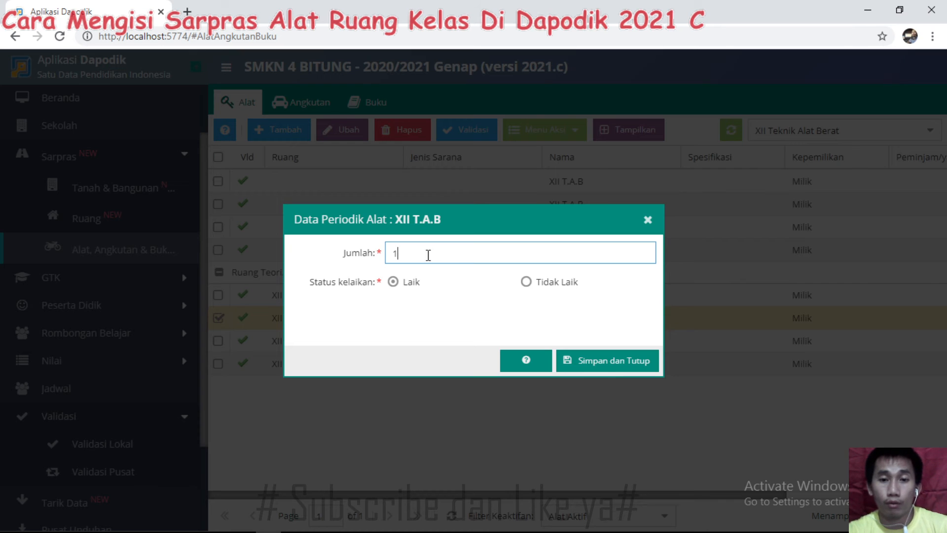
pyautogui.click(611, 361)
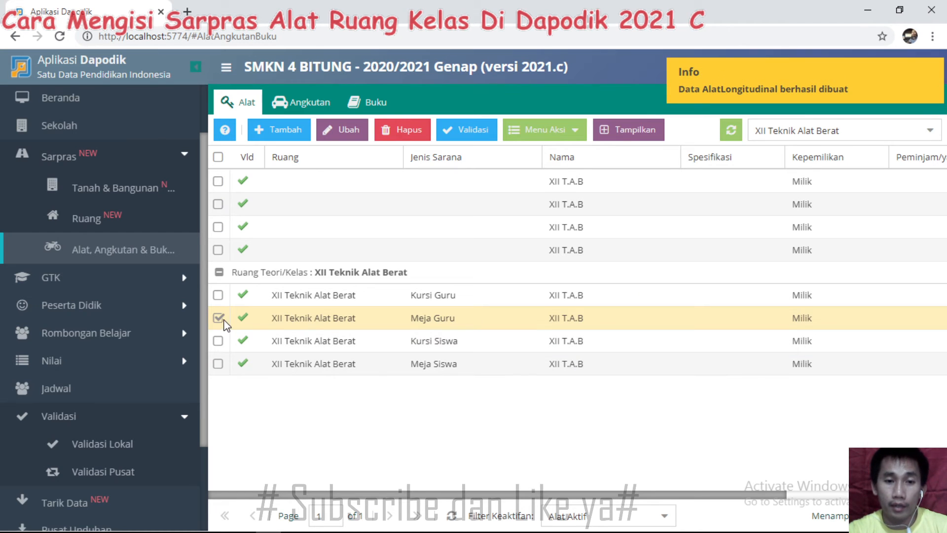
# - Select only the Kursi Guru entry and save its Periodik (2020/2021) data with Jumlah 1 and status Laik
pyautogui.click(218, 318)
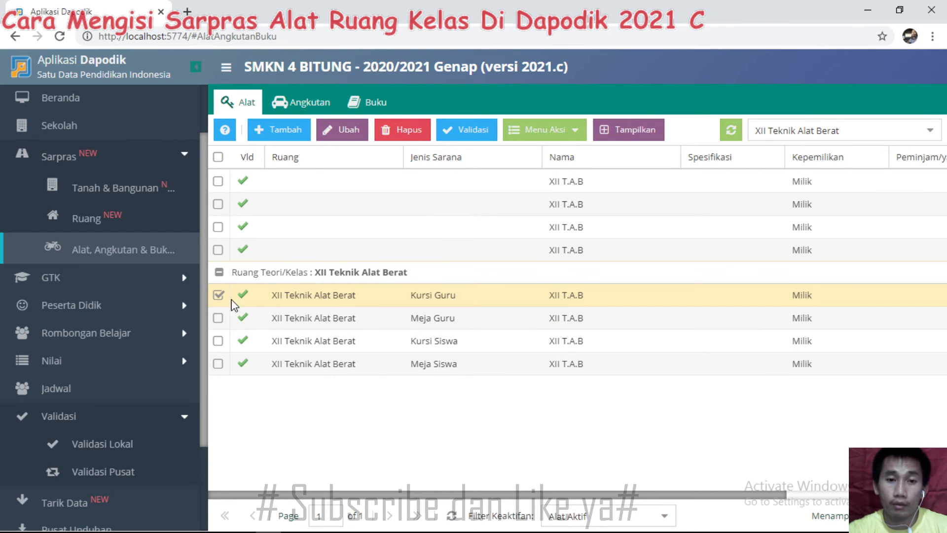
pyautogui.click(572, 129)
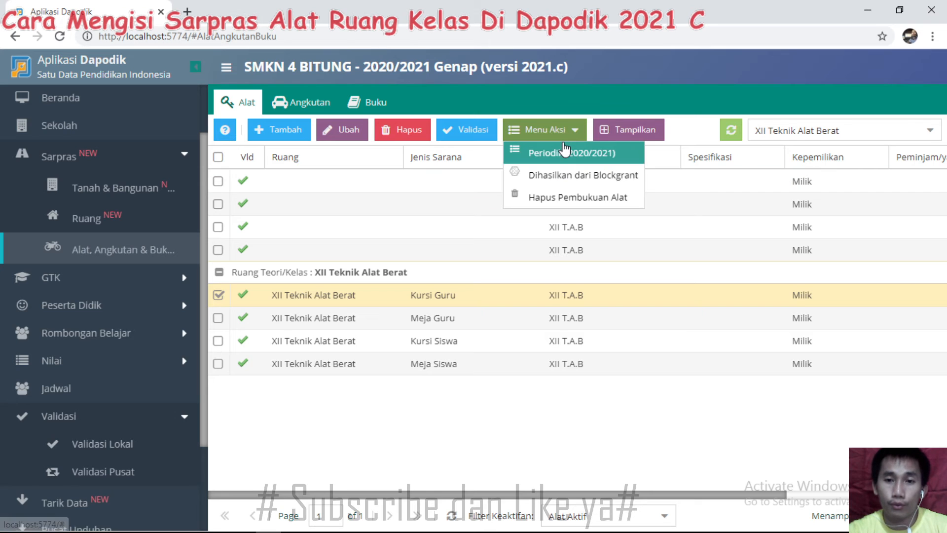
pyautogui.click(565, 151)
pyautogui.click(473, 246)
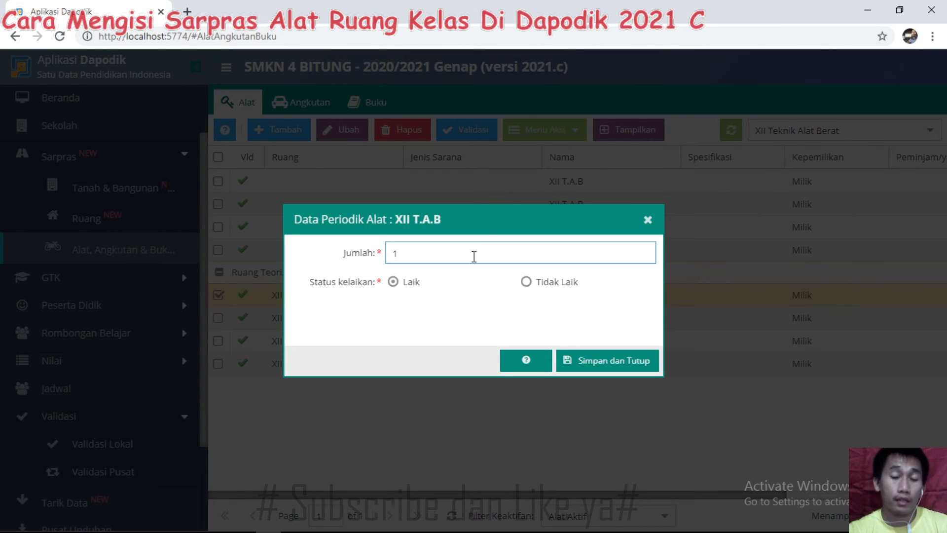
pyautogui.click(582, 361)
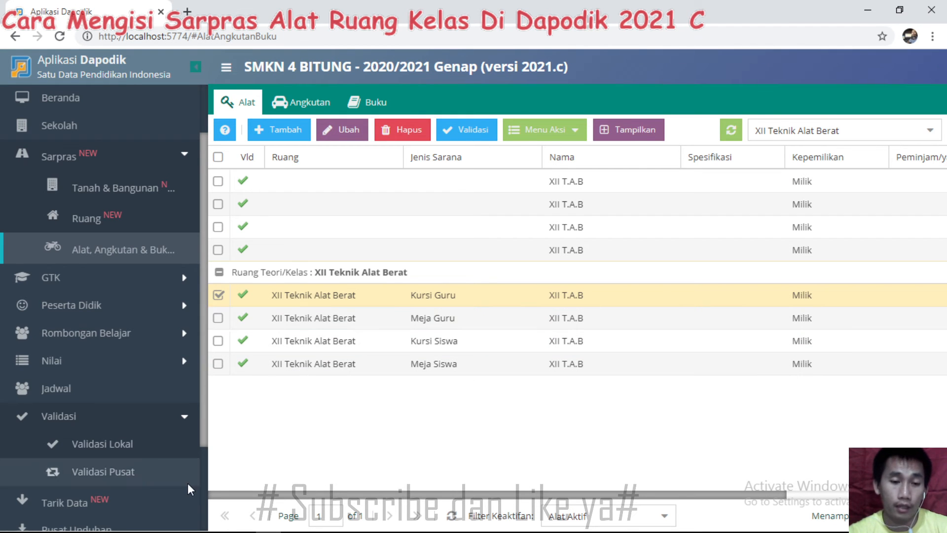
# - Rerun the local validation to check whether the Data Periodik errors of XII Teknik Alat Berat are cleared
pyautogui.click(111, 441)
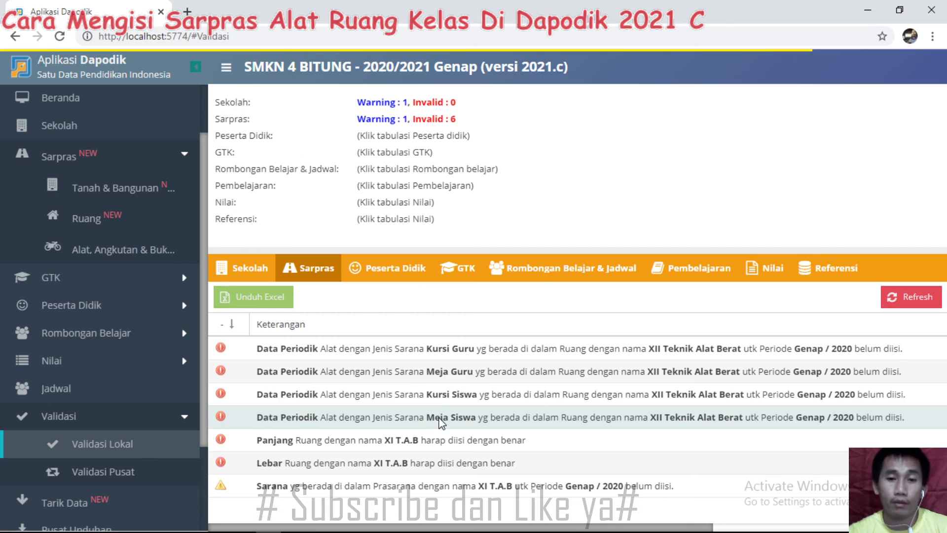
pyautogui.click(892, 298)
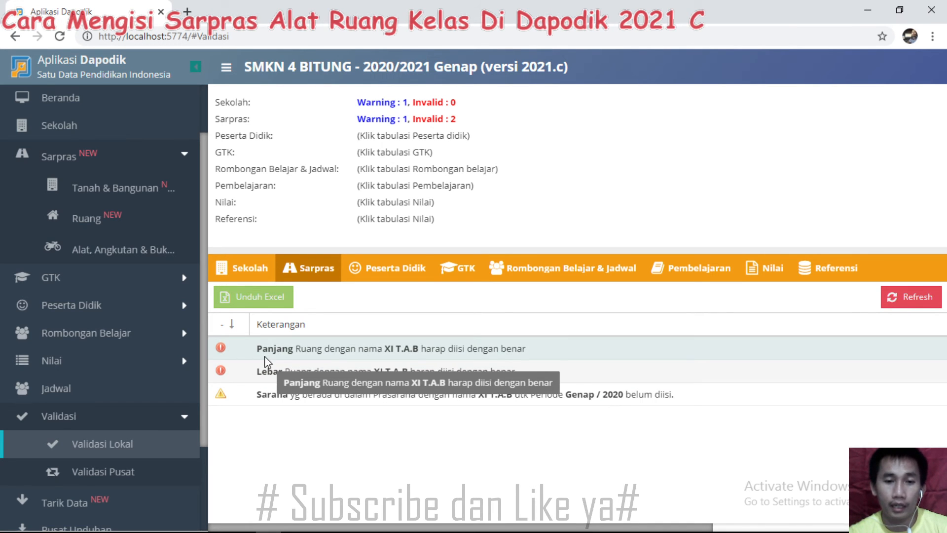
# - Filter the Alat list to the XI T.A.B classroom to check whether it has equipment entries
pyautogui.click(110, 249)
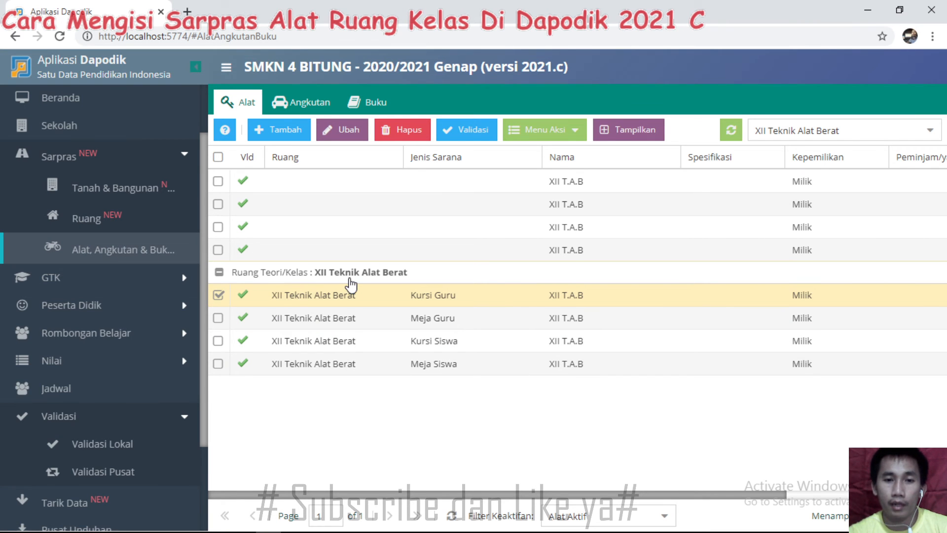
pyautogui.click(927, 131)
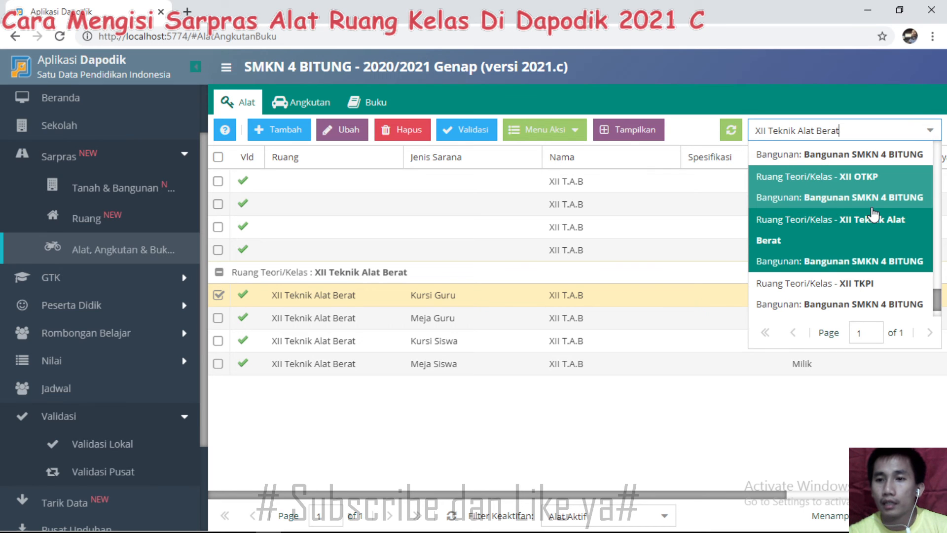
pyautogui.scroll(3, 873, 215)
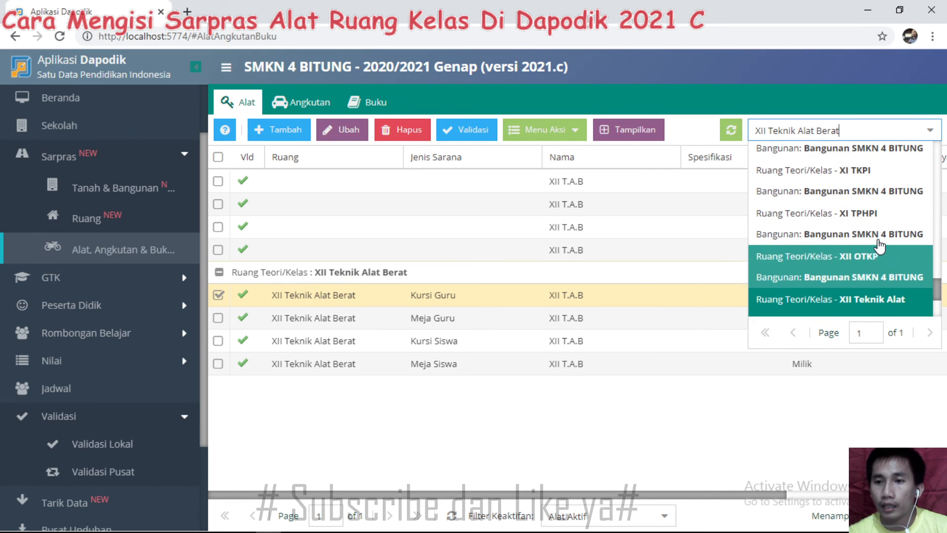
pyautogui.scroll(1, 879, 245)
pyautogui.scroll(2, 873, 252)
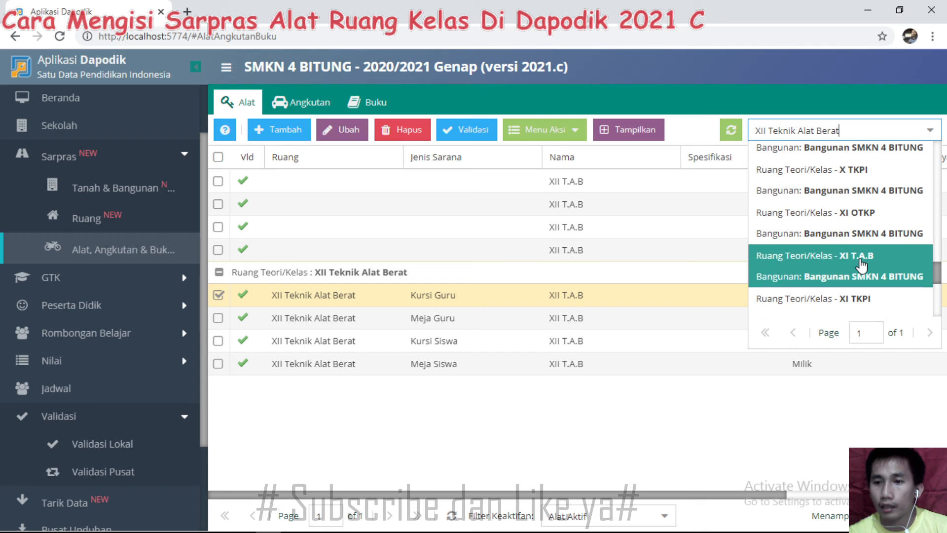
pyautogui.click(861, 265)
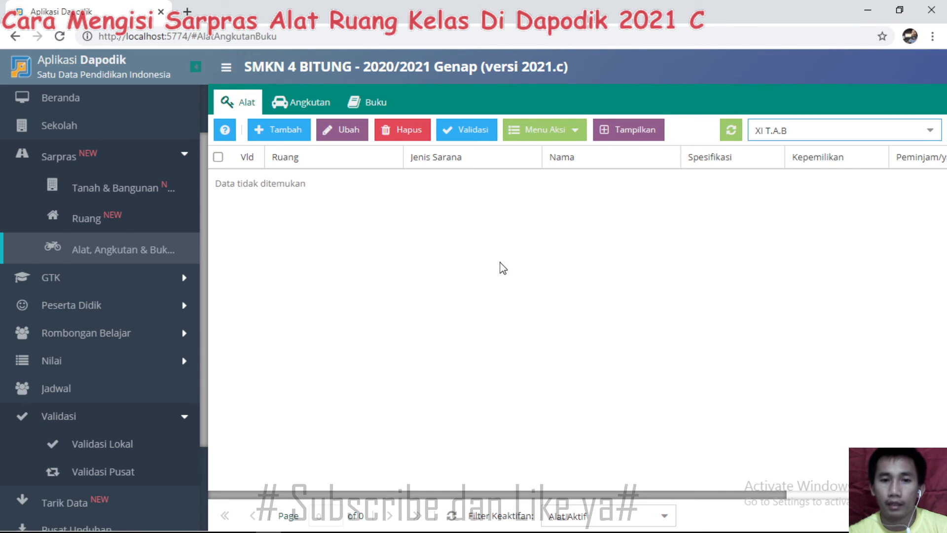
# - Edit the XI T.A.B classroom to Panjang 8 m, Lebar 7 m, Luas ruang 56 m2 and Kapasitas 15, and save
pyautogui.click(123, 225)
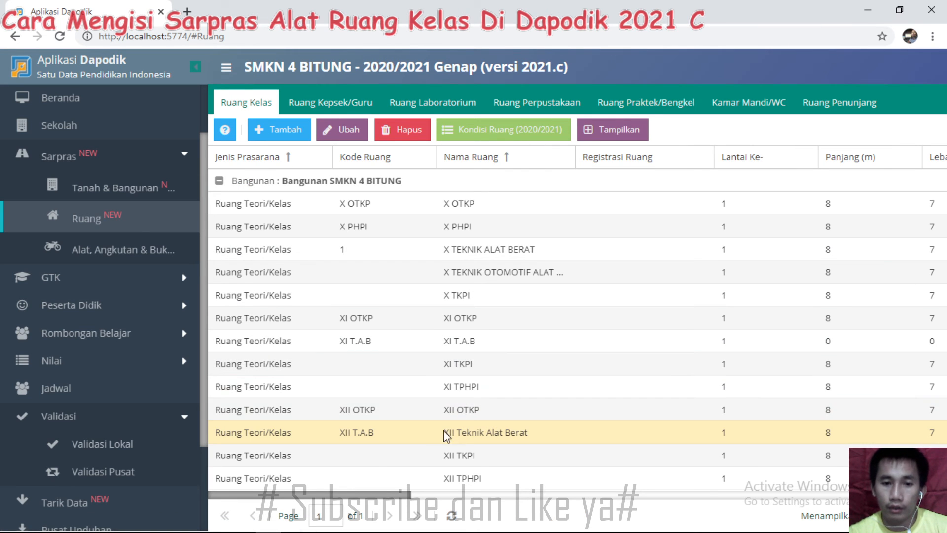
pyautogui.click(404, 344)
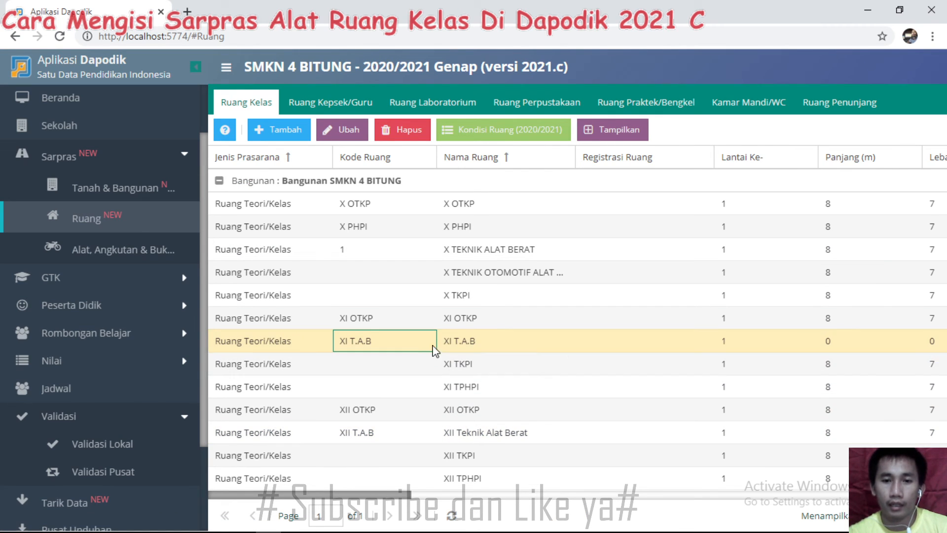
pyautogui.click(348, 129)
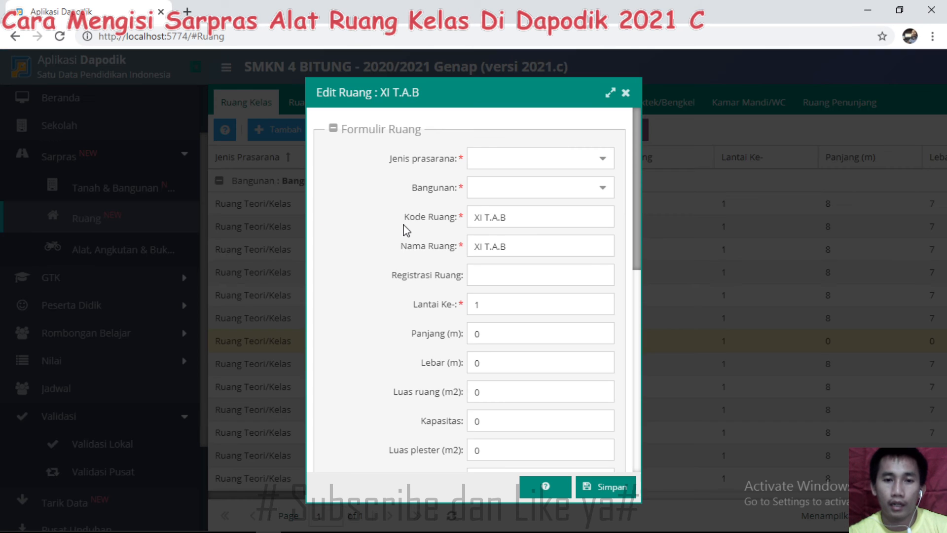
pyautogui.click(498, 329)
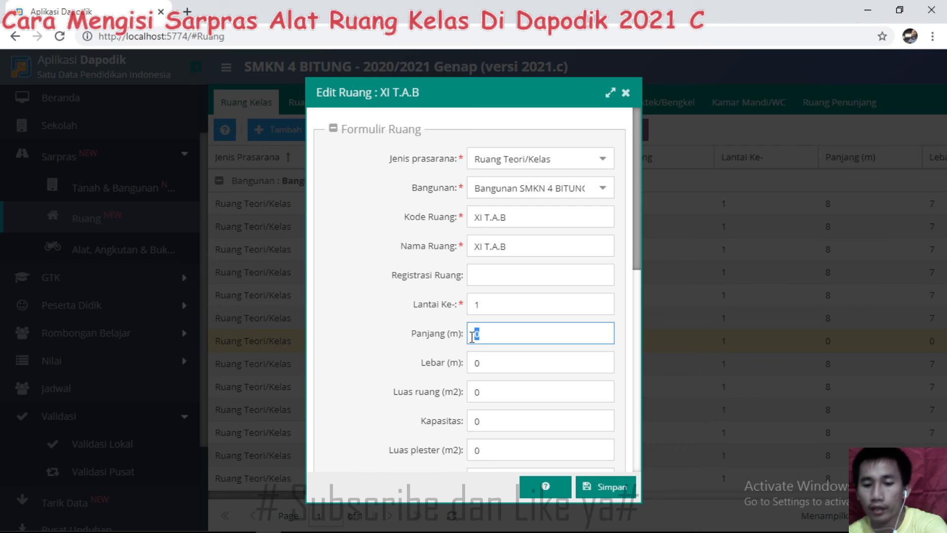
pyautogui.write('8')
pyautogui.click(493, 360)
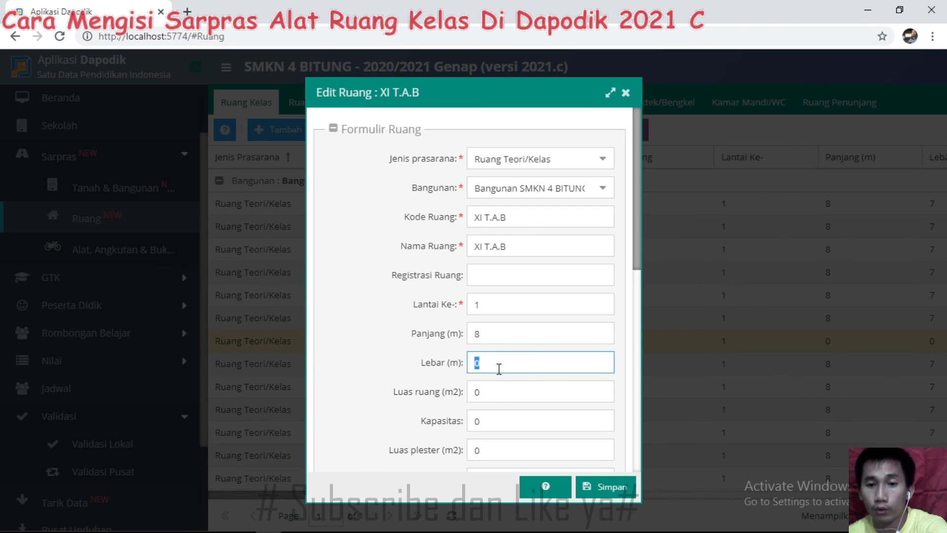
pyautogui.click(497, 391)
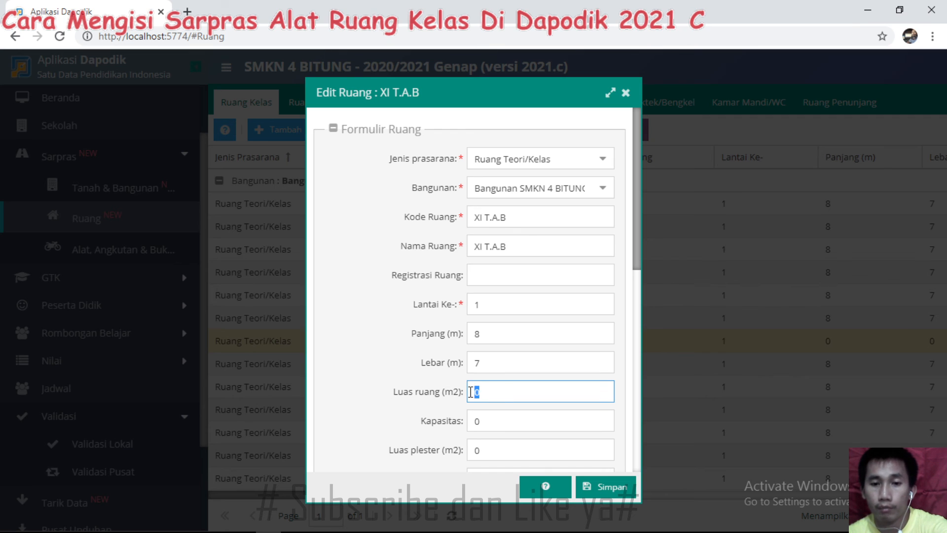
pyautogui.write('56')
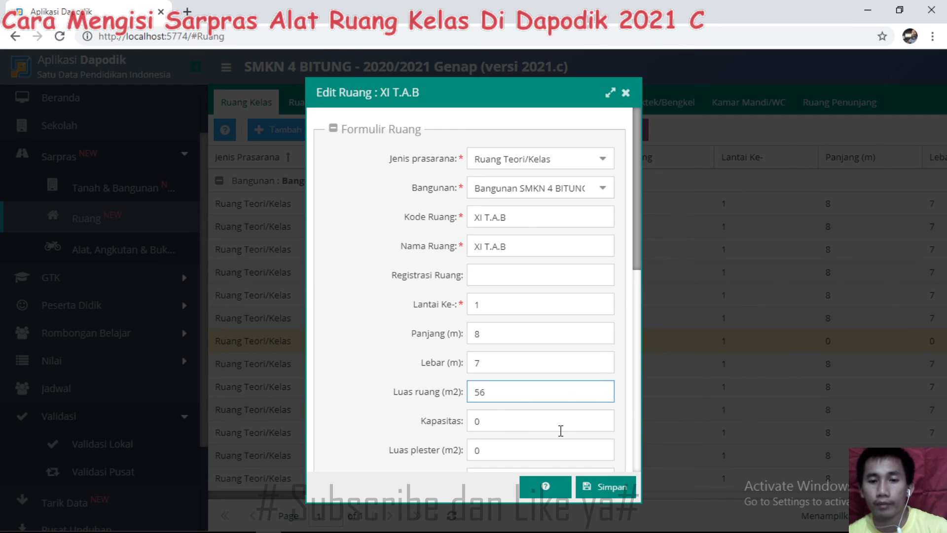
pyautogui.click(508, 426)
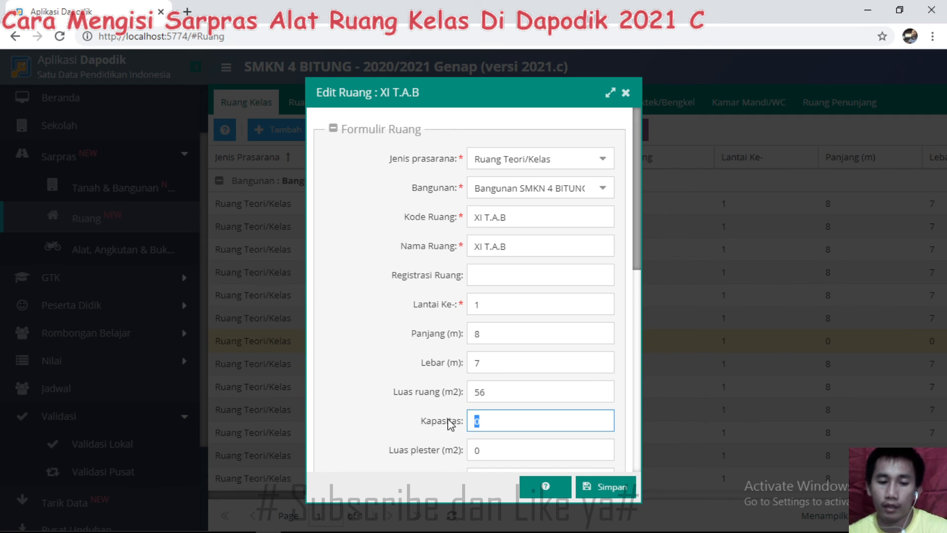
pyautogui.write('15')
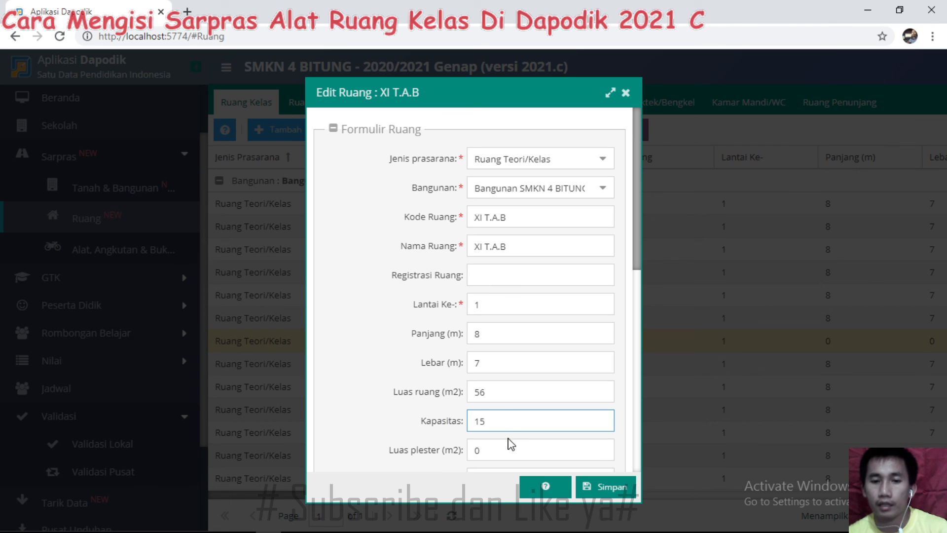
pyautogui.click(593, 489)
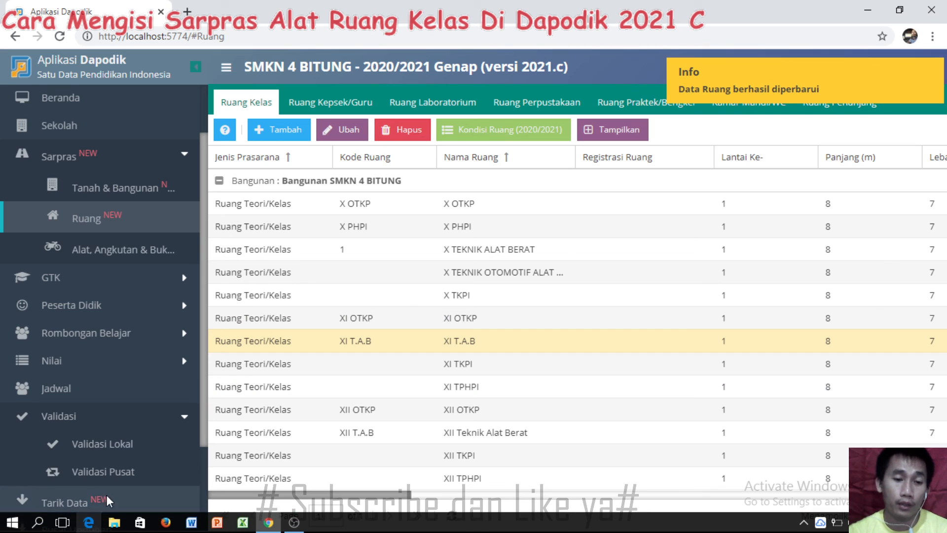
# - Refresh the local Sarpras validation to check the Panjang and Lebar errors of XI T.A.B
pyautogui.click(119, 444)
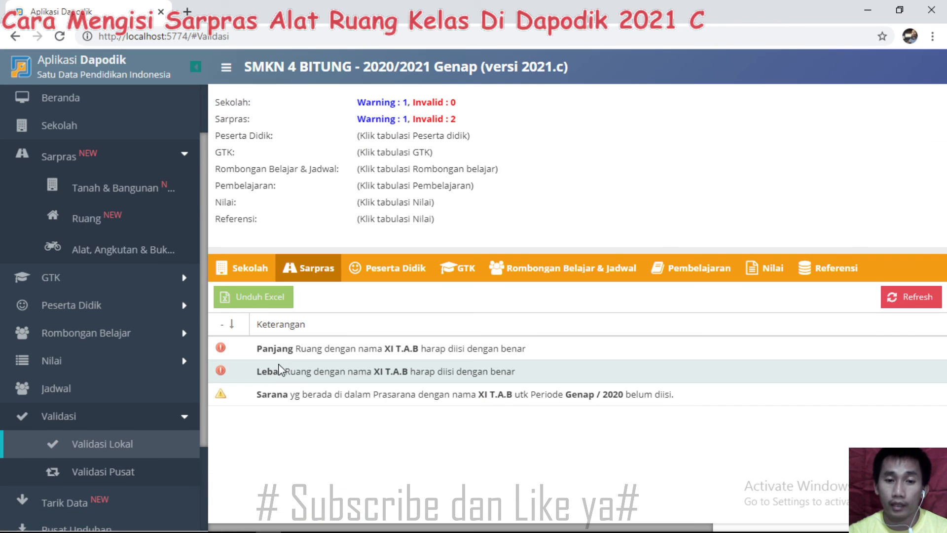
pyautogui.click(910, 296)
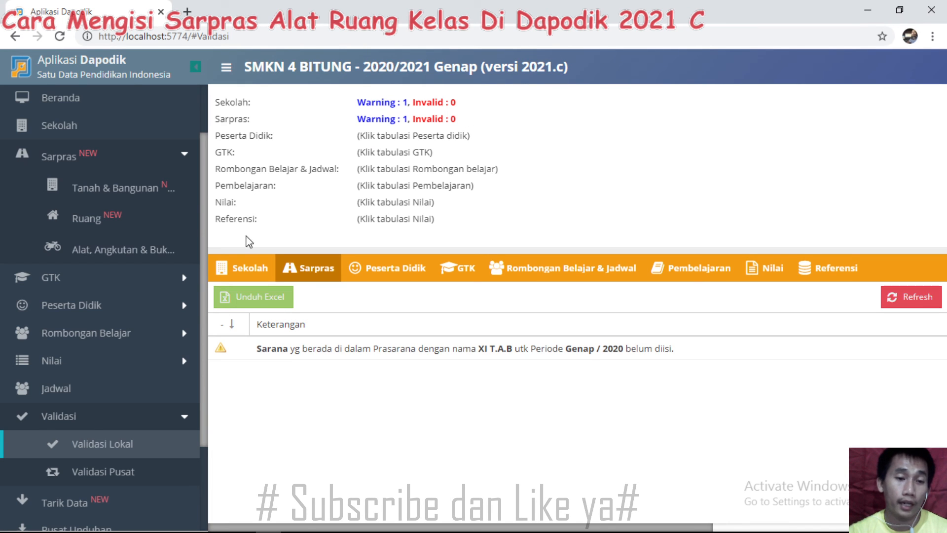
# - Return to the Alat list and filter it to the XII Teknik Alat Berat classroom
pyautogui.click(137, 247)
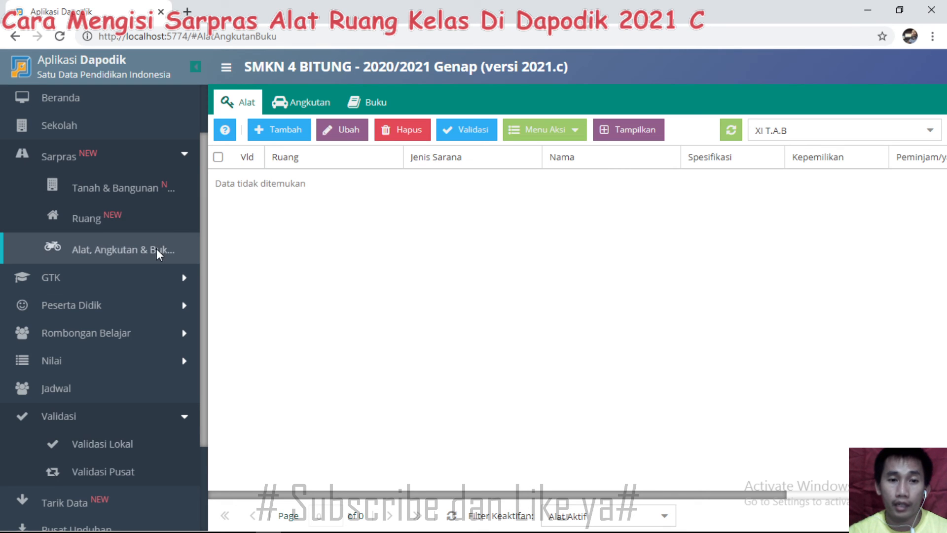
pyautogui.click(90, 225)
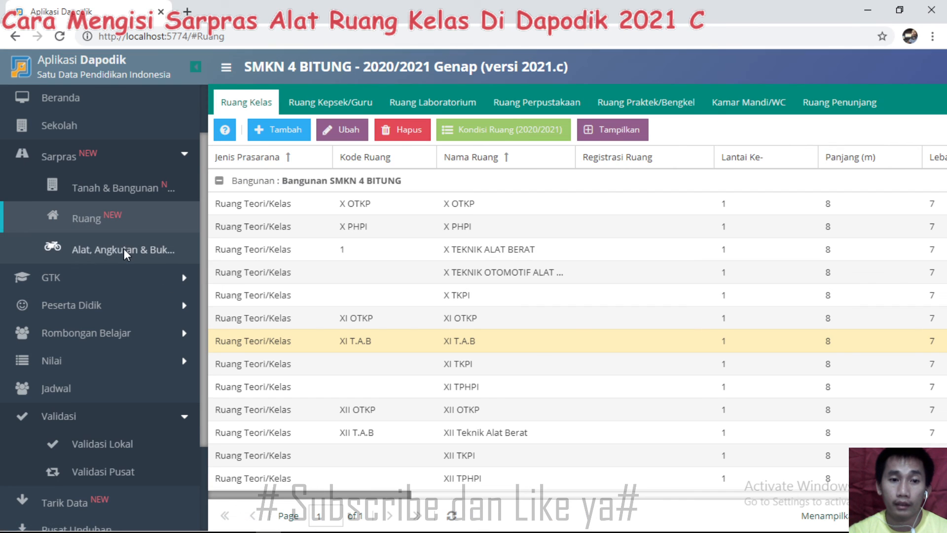
pyautogui.click(122, 248)
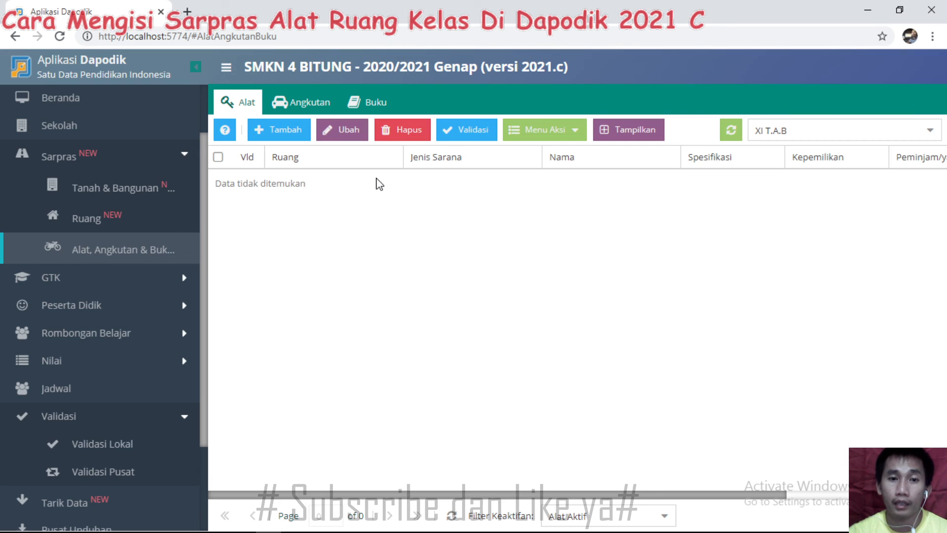
pyautogui.click(930, 132)
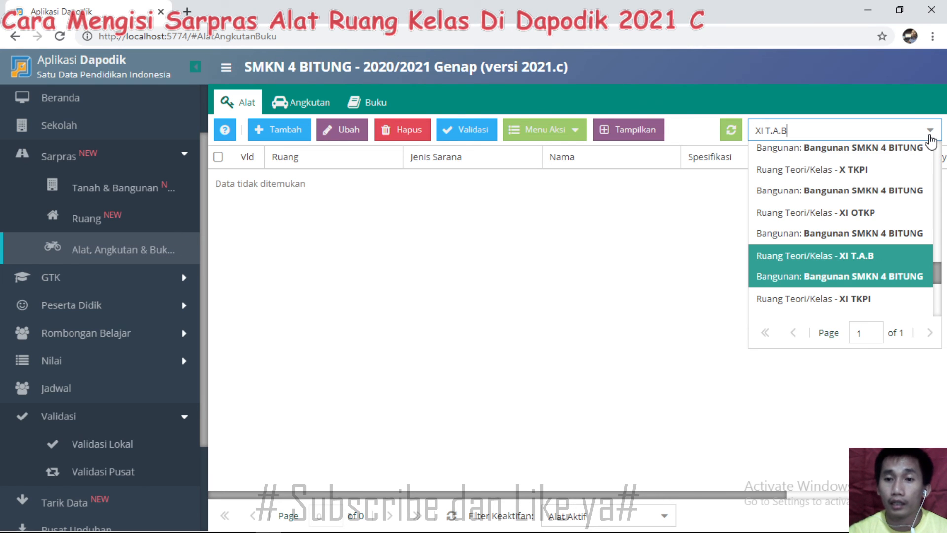
pyautogui.scroll(-1, 843, 266)
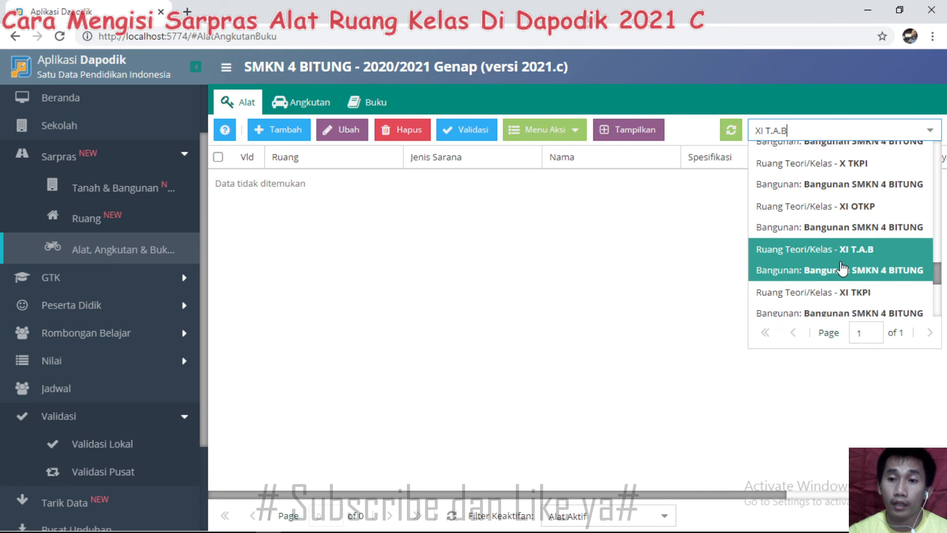
pyautogui.scroll(-3, 842, 269)
pyautogui.click(832, 229)
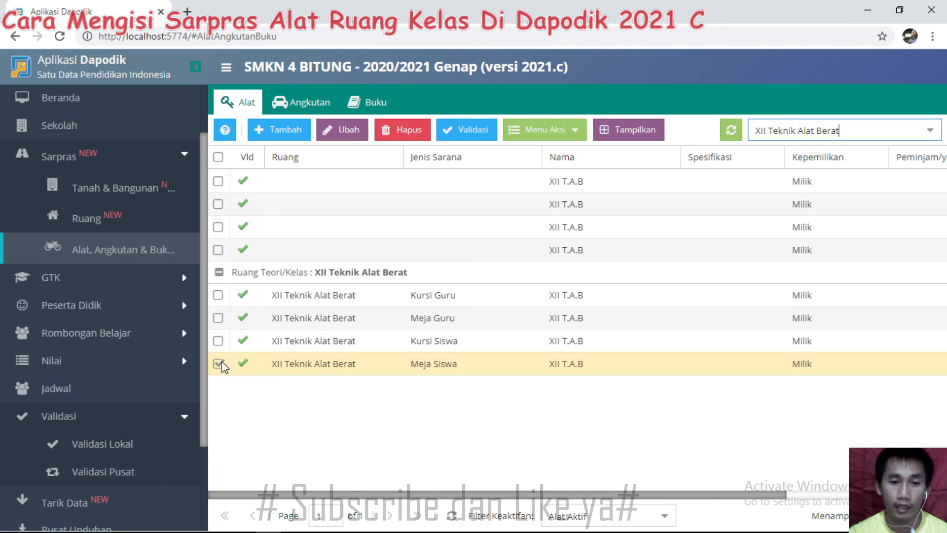
# - Write off the Meja Siswa entry of XII Teknik Alat Berat as Koreksi Data dated 30/01/2021, save, and minimize the browser window
pyautogui.click(556, 137)
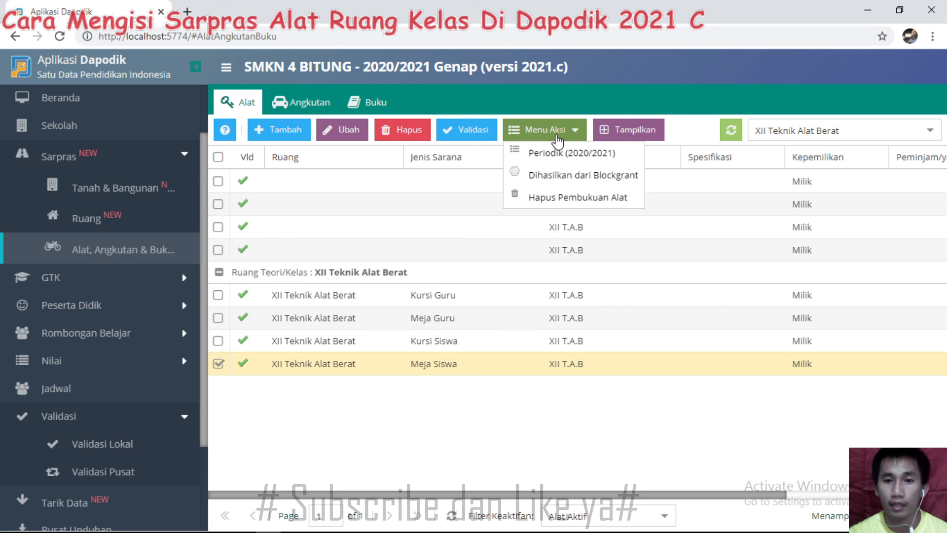
pyautogui.click(561, 197)
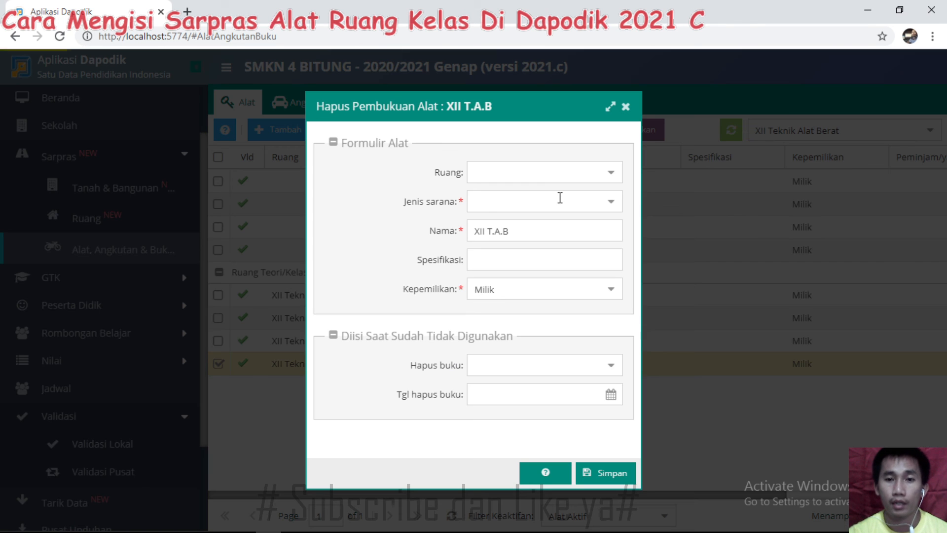
pyautogui.click(610, 365)
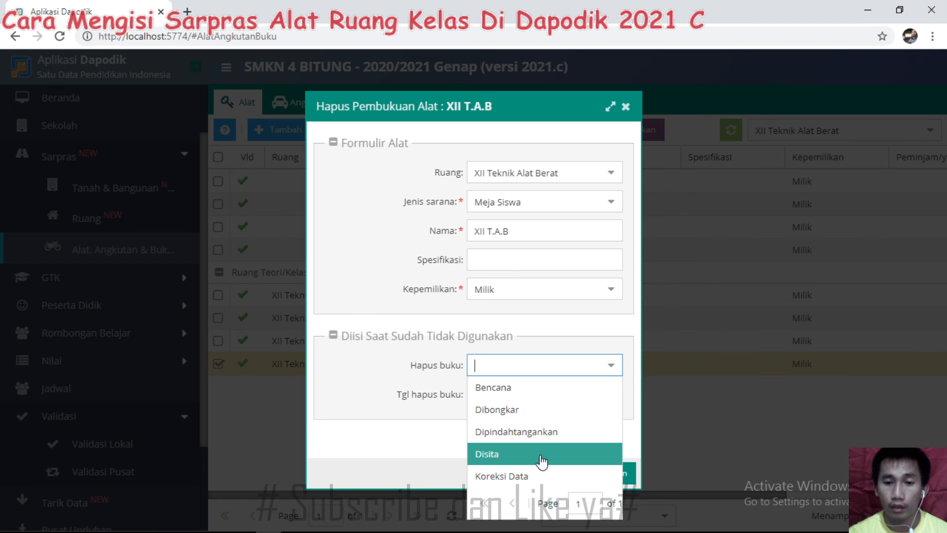
pyautogui.click(504, 478)
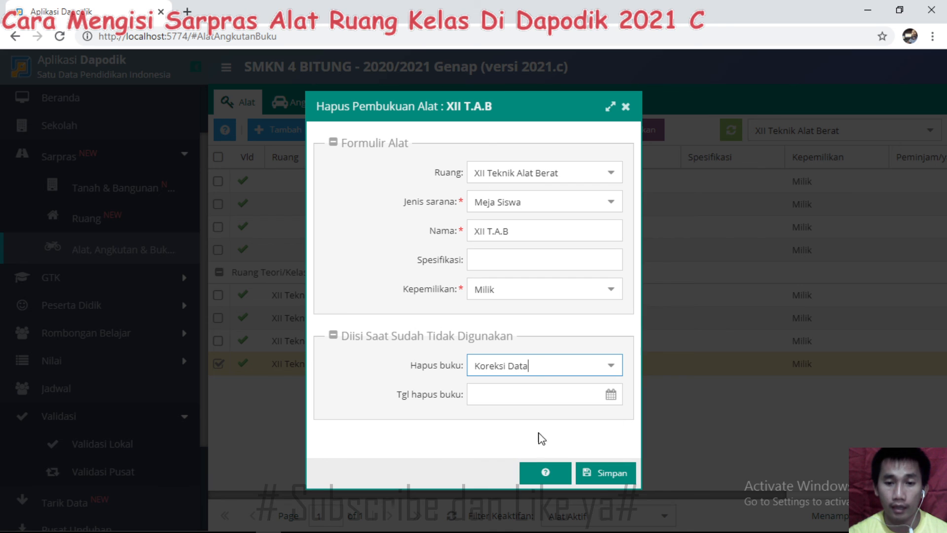
pyautogui.click(611, 396)
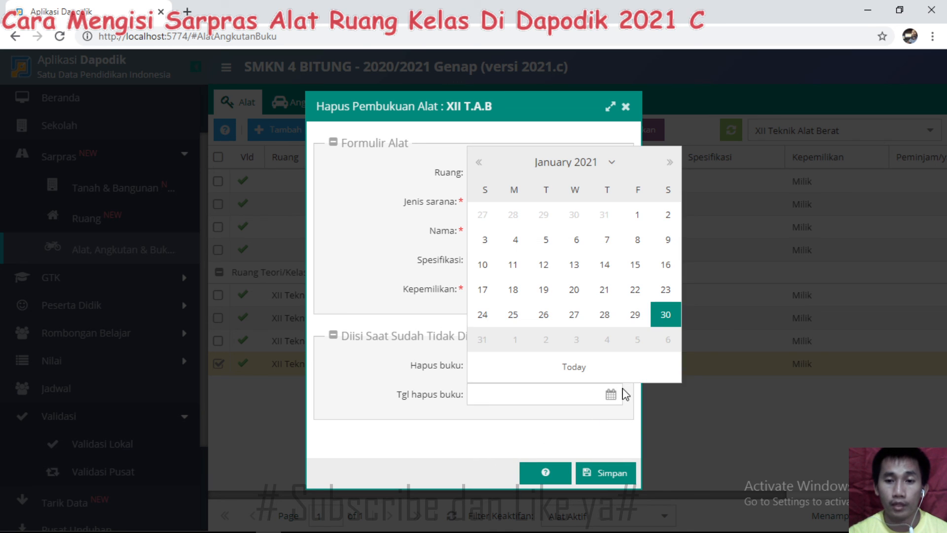
pyautogui.click(661, 319)
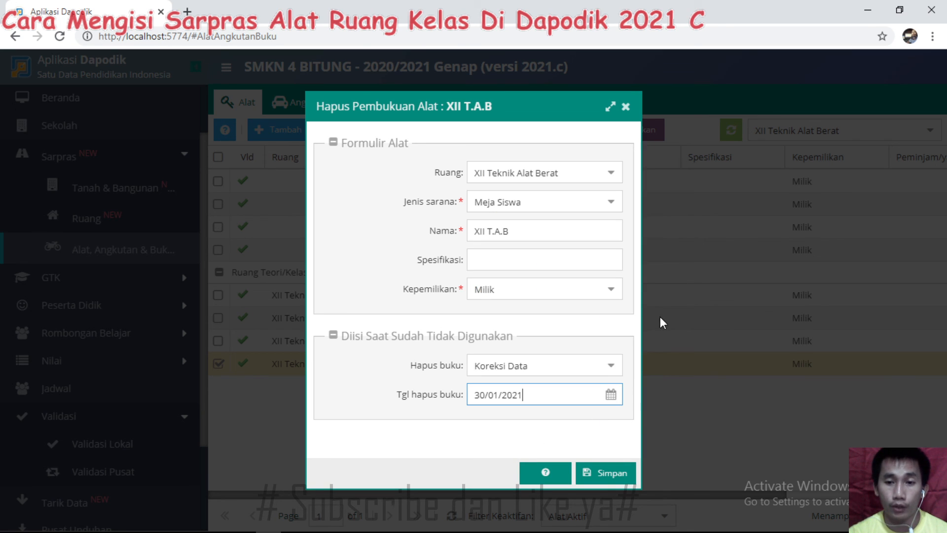
pyautogui.click(599, 479)
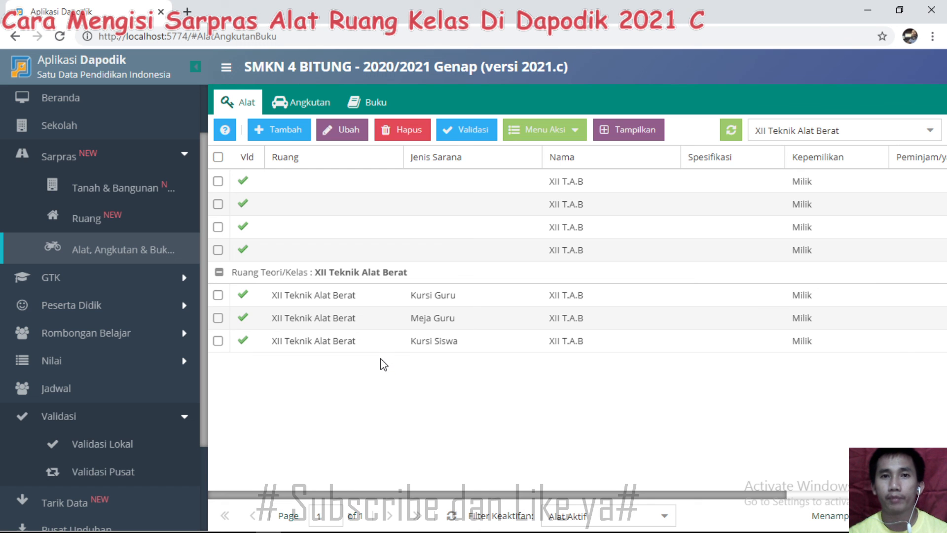
pyautogui.click(867, 10)
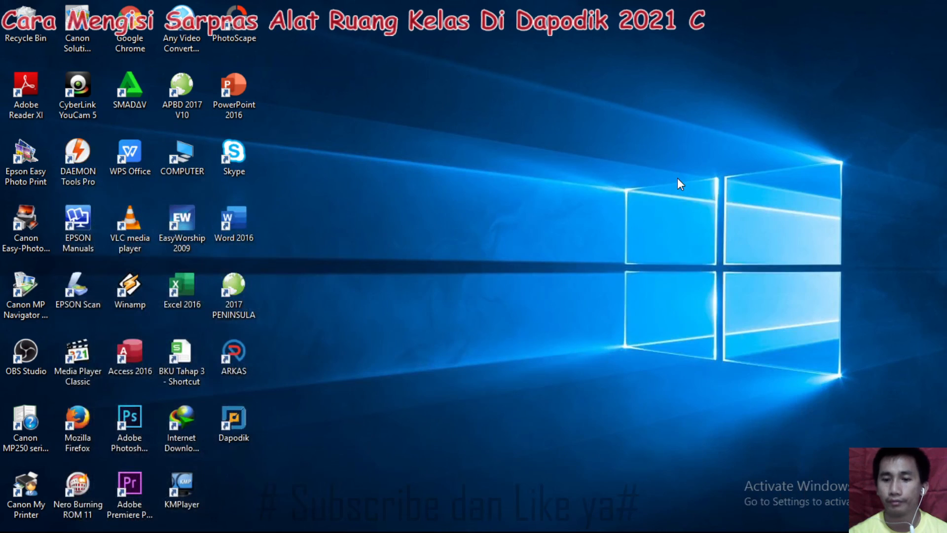